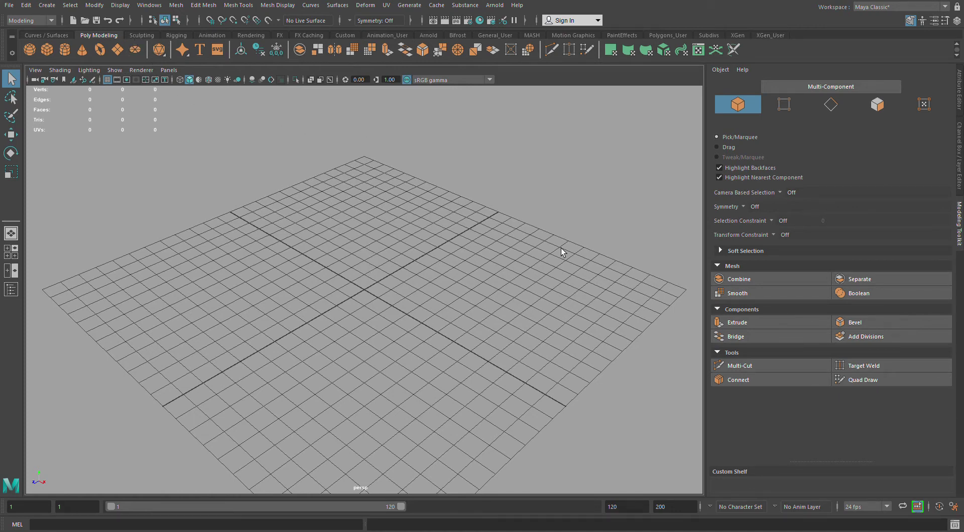
# Create a polygon cube at the origin.
pyautogui.click(56, 52)
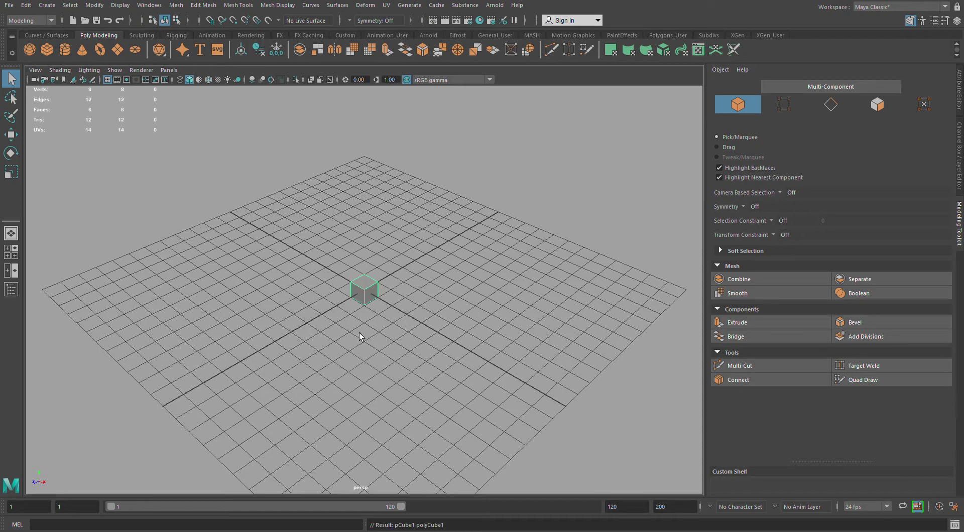
pyautogui.press('w')
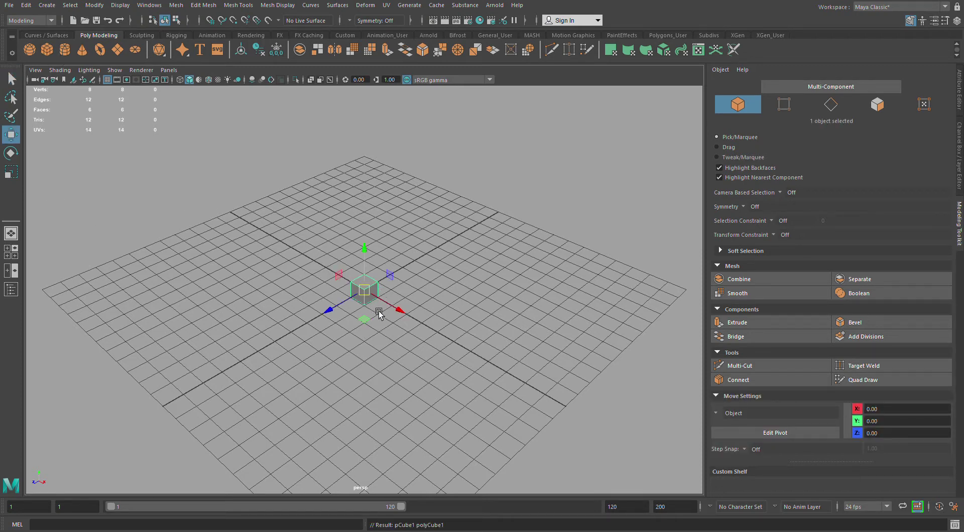
pyautogui.click(495, 344)
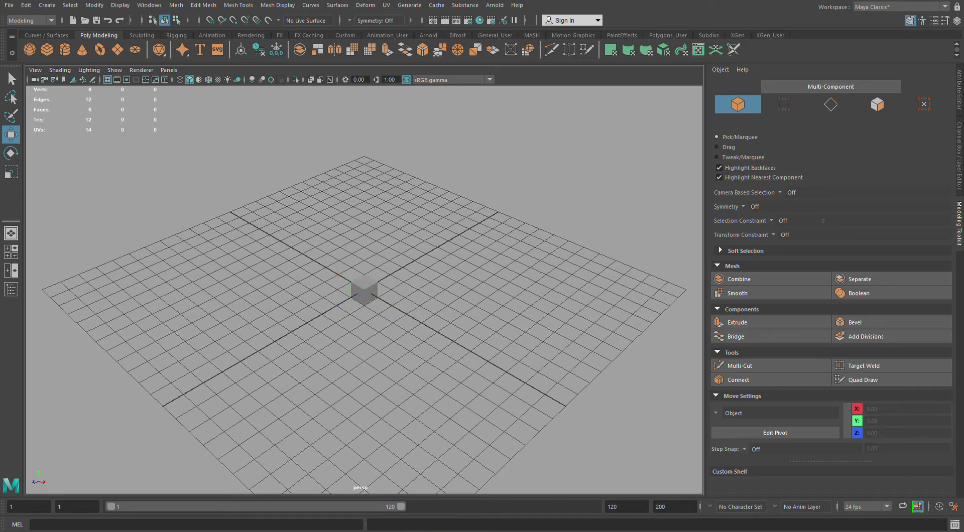
pyautogui.press('e')
# Scale the cube to about 11.42 × 17.03 × 6.24, forming a tall thin panel.
pyautogui.click(378, 297)
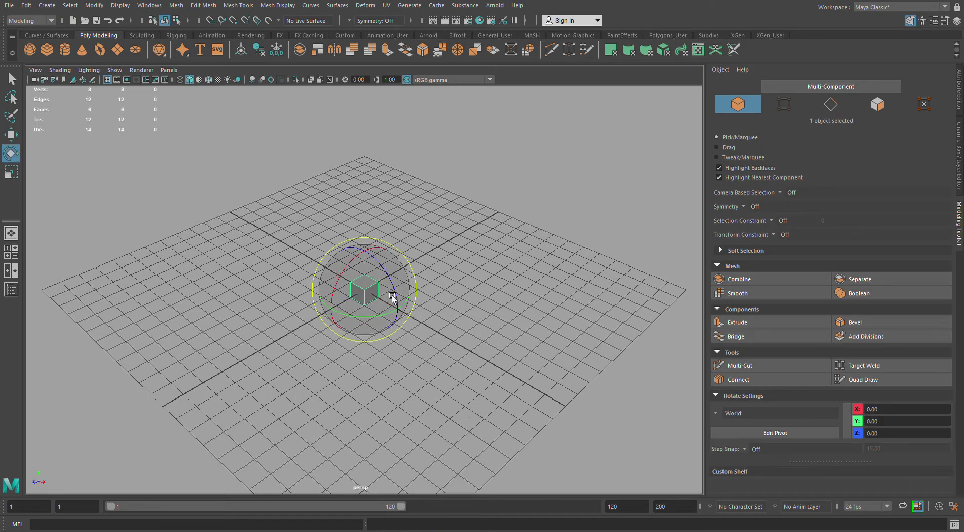
pyautogui.press('r')
pyautogui.moveTo(370, 292); pyautogui.dragTo(529, 358)
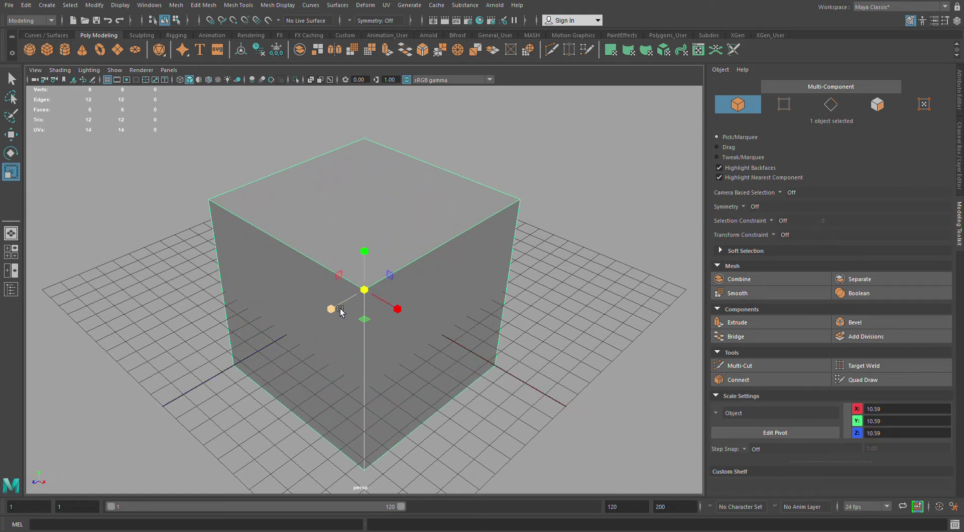
pyautogui.moveTo(333, 308)
pyautogui.keyDown('alt'); pyautogui.mouseDown()
pyautogui.moveTo(364, 317)
pyautogui.moveTo(376, 224)
pyautogui.moveTo(422, 291)
pyautogui.moveTo(346, 338)
pyautogui.moveTo(249, 324)
pyautogui.moveTo(385, 331)
pyautogui.moveTo(395, 321)
pyautogui.mouseUp(); pyautogui.keyUp('alt')
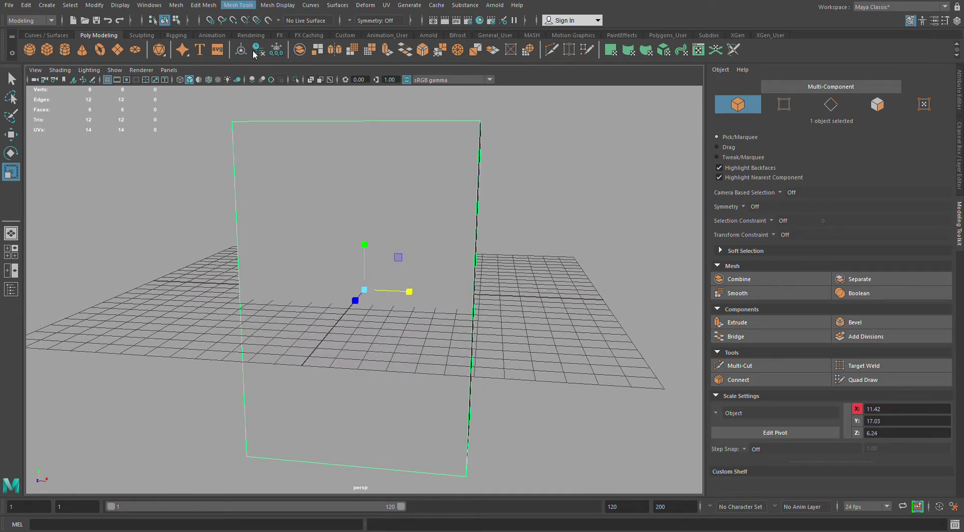
# Insert two vertical edge loops and scale them apart toward the panel's left and right sides.
pyautogui.press('F10')
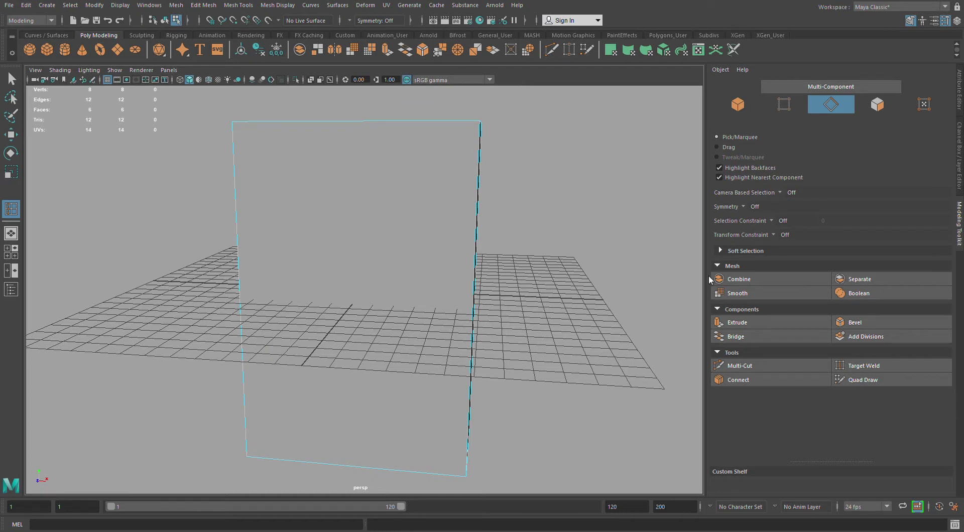
pyautogui.click(394, 126)
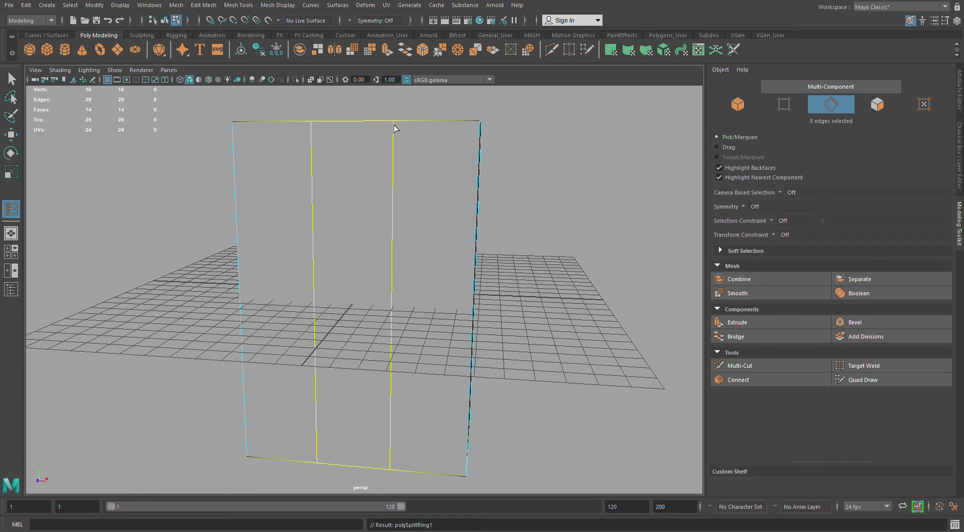
pyautogui.click(17, 172)
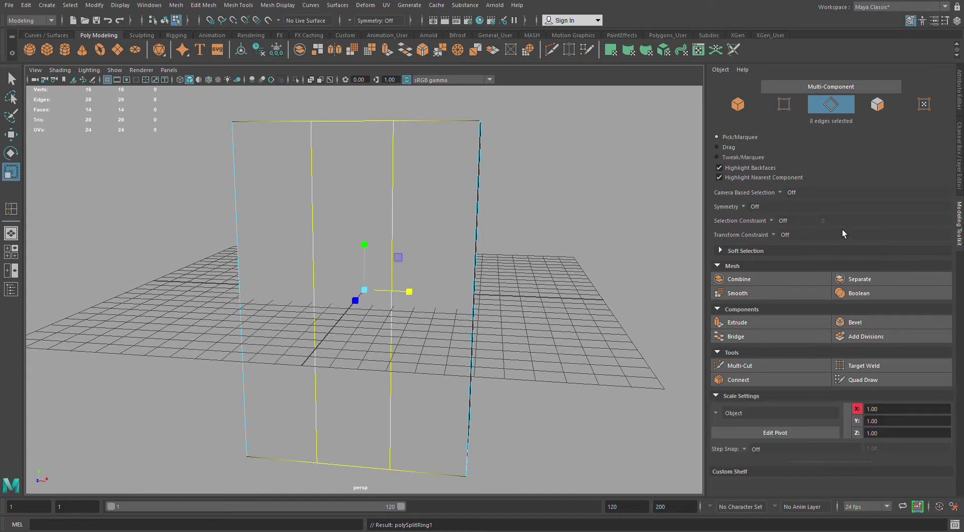
pyautogui.click(738, 251)
pyautogui.moveTo(420, 296); pyautogui.dragTo(500, 314)
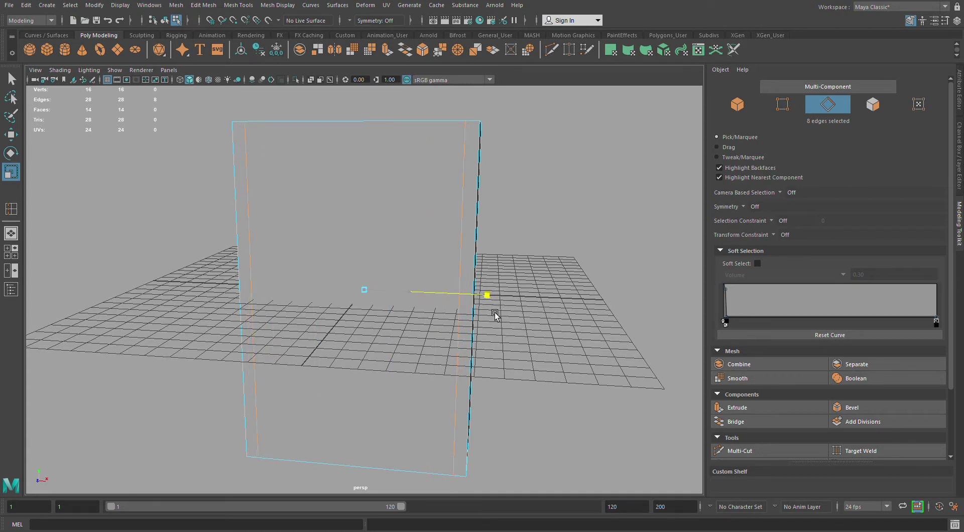
pyautogui.click(12, 209)
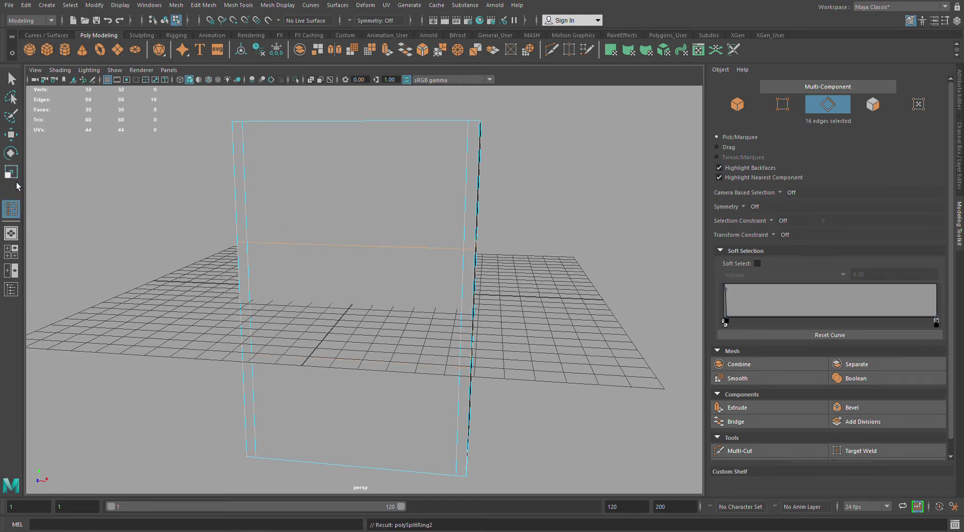
# Add horizontal edge loops and spread them close to the panel's top and bottom.
pyautogui.hotkey('ctrl', 'e')
pyautogui.moveTo(373, 246); pyautogui.dragTo(382, 163)
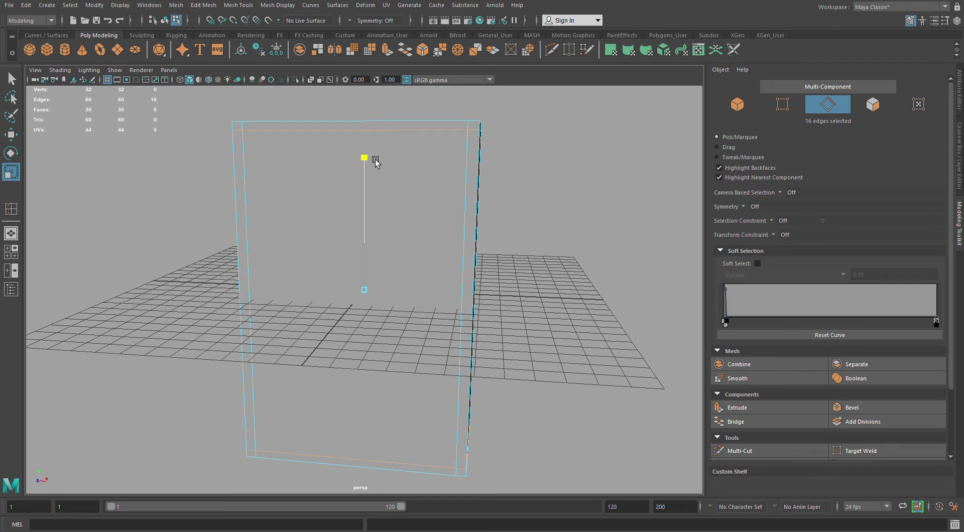
pyautogui.moveTo(377, 162); pyautogui.dragTo(379, 163)
pyautogui.moveTo(377, 162); pyautogui.dragTo(379, 163)
# Extrude the panel's central face through along X with X-ray on, opening the frame.
pyautogui.click(351, 228)
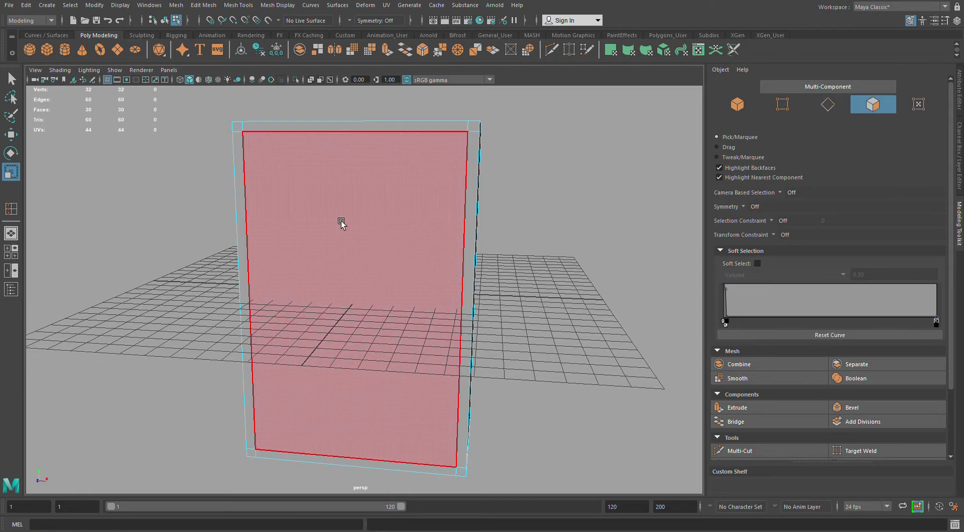
pyautogui.click(341, 223)
pyautogui.click(11, 134)
pyautogui.moveTo(312, 281)
pyautogui.keyDown('alt'); pyautogui.mouseDown()
pyautogui.moveTo(225, 302)
pyautogui.moveTo(309, 305)
pyautogui.mouseUp(); pyautogui.keyUp('alt')
pyautogui.hotkey('ctrl', 'e')
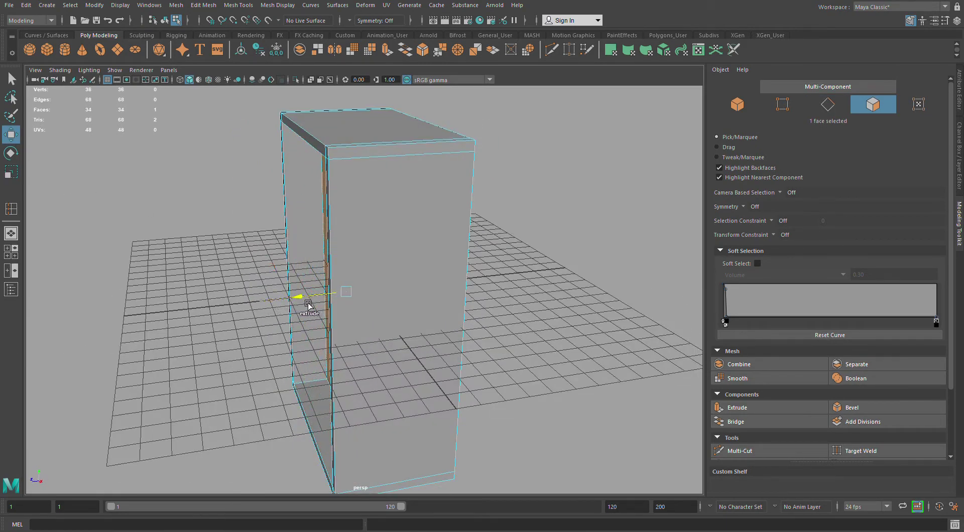
pyautogui.click(320, 79)
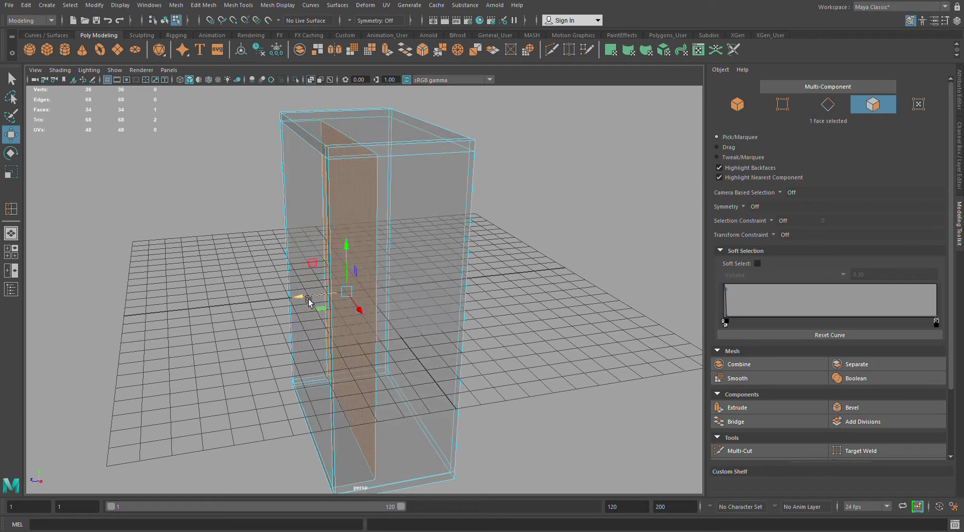
pyautogui.moveTo(309, 300)
pyautogui.mouseDown()
pyautogui.moveTo(372, 302)
pyautogui.moveTo(310, 242)
pyautogui.moveTo(387, 228)
pyautogui.moveTo(488, 234)
pyautogui.moveTo(450, 219)
pyautogui.moveTo(372, 215)
pyautogui.moveTo(269, 230)
pyautogui.mouseUp()
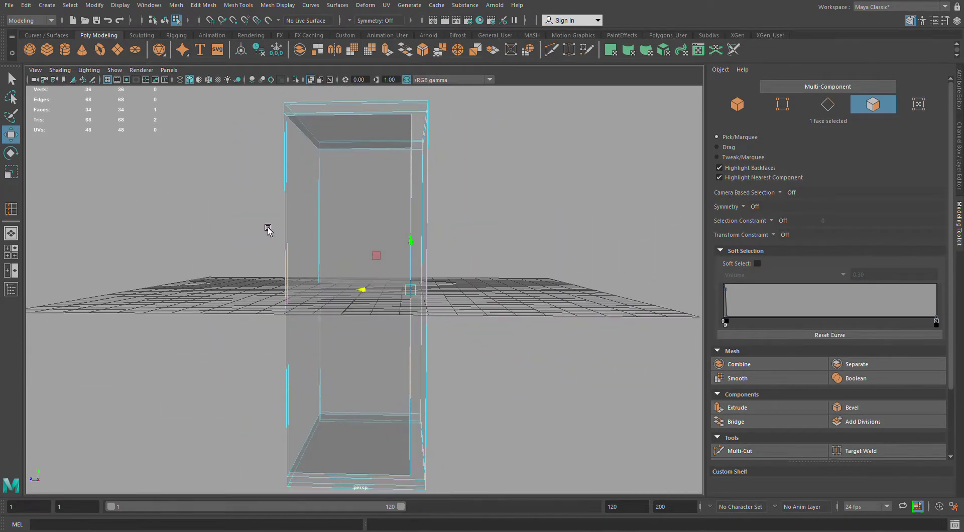
pyautogui.moveTo(378, 286)
pyautogui.mouseDown()
pyautogui.moveTo(383, 297)
pyautogui.moveTo(323, 261)
pyautogui.moveTo(411, 262)
pyautogui.moveTo(417, 226)
pyautogui.mouseUp()
pyautogui.keyDown('alt'); pyautogui.moveTo(398, 155); pyautogui.dragTo(549, 239); pyautogui.keyUp('alt')
pyautogui.click(555, 239)
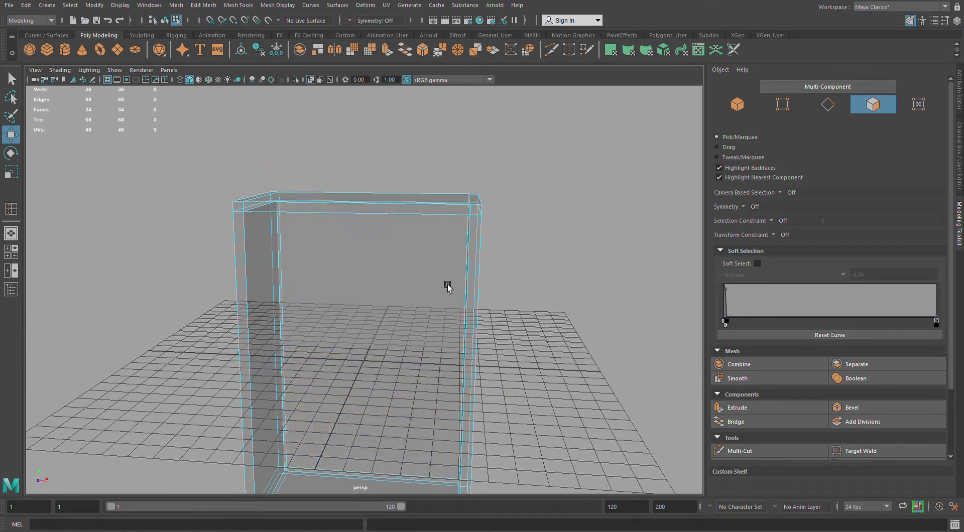
pyautogui.keyDown('alt'); pyautogui.moveTo(448, 284); pyautogui.dragTo(487, 291); pyautogui.keyUp('alt')
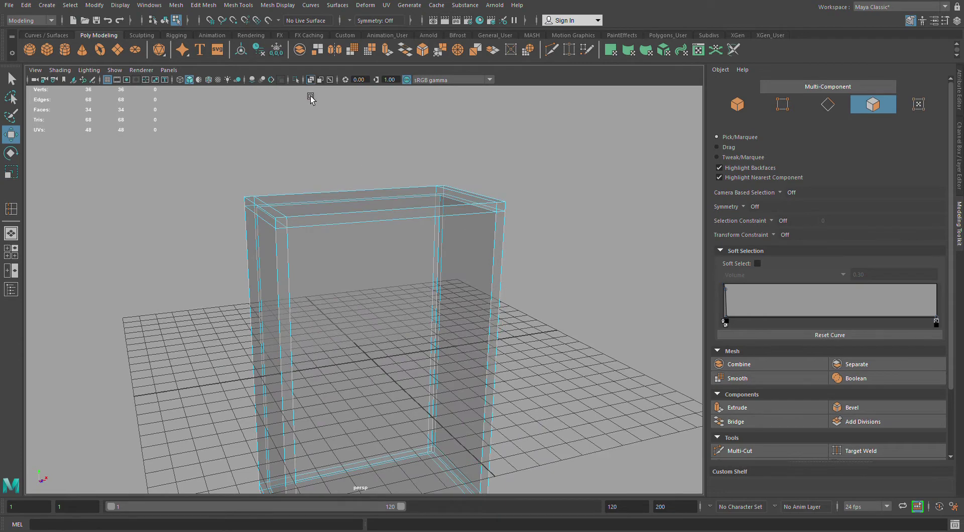
pyautogui.click(315, 84)
# Add a second polygon cube and raise it above the desk frame's top.
pyautogui.press('F8')
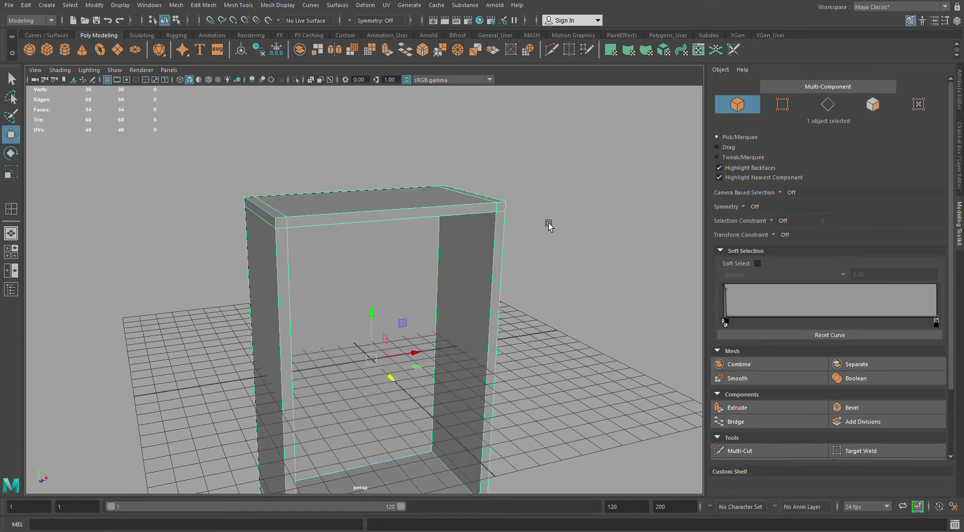
pyautogui.moveTo(463, 288)
pyautogui.keyDown('alt'); pyautogui.mouseDown()
pyautogui.moveTo(378, 292)
pyautogui.moveTo(291, 259)
pyautogui.mouseUp(); pyautogui.keyUp('alt')
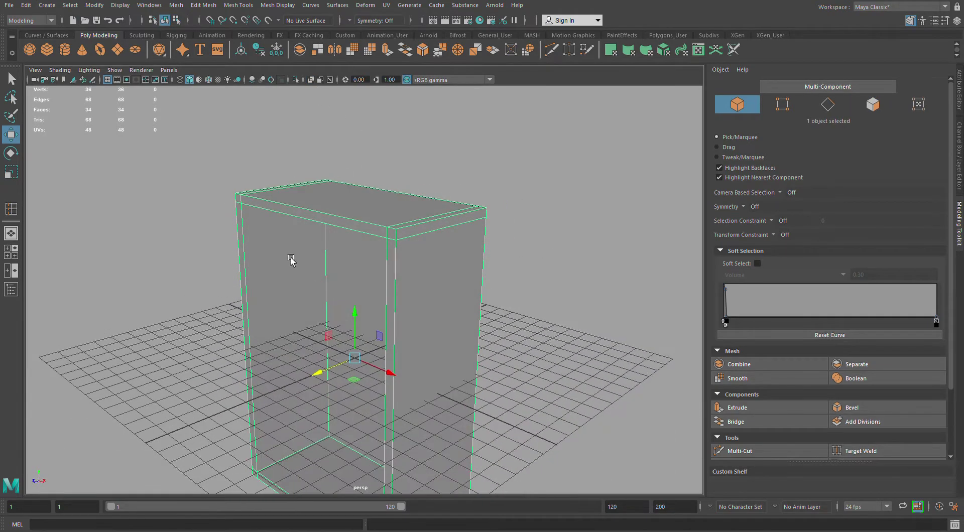
pyautogui.click(54, 54)
pyautogui.moveTo(354, 327); pyautogui.dragTo(381, 171)
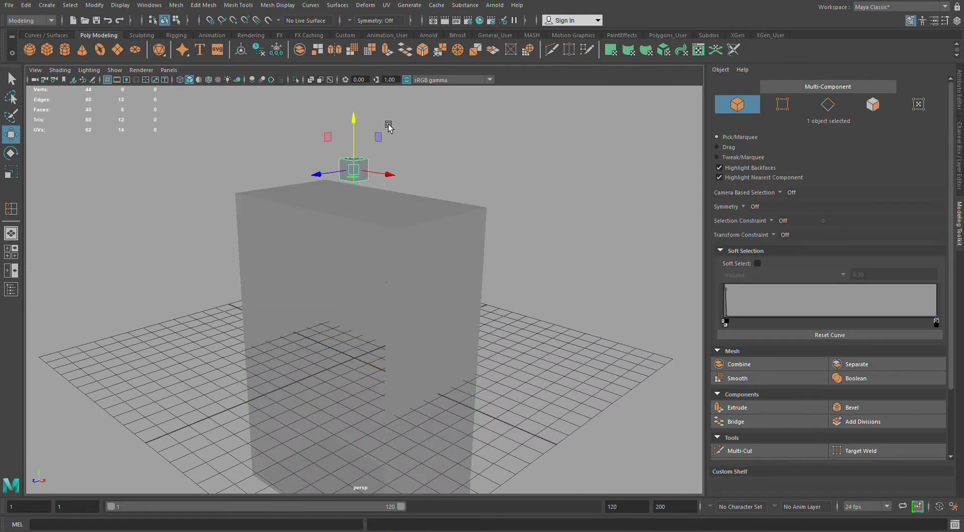
pyautogui.click(13, 173)
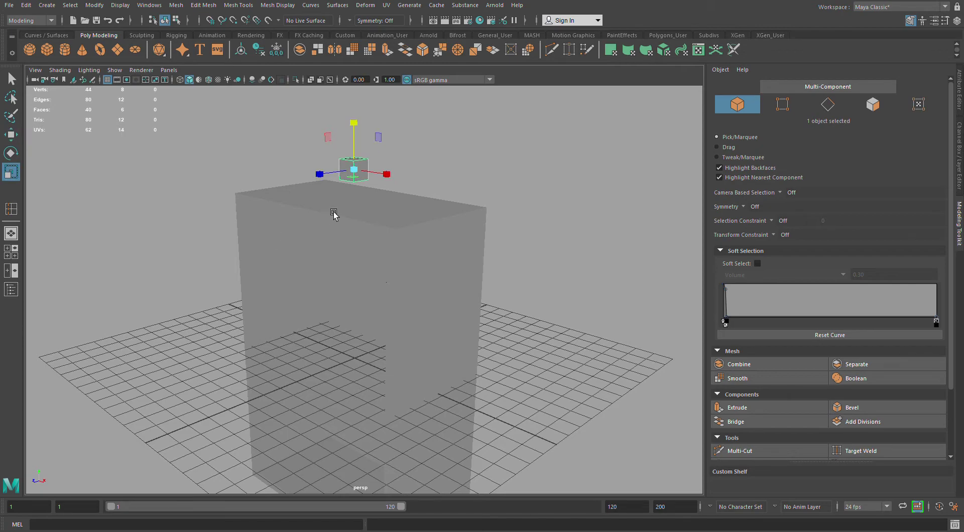
pyautogui.moveTo(354, 202)
pyautogui.keyDown('alt'); pyautogui.mouseDown()
pyautogui.moveTo(424, 194)
pyautogui.moveTo(355, 198)
pyautogui.mouseUp(); pyautogui.keyUp('alt')
# Bring the cube and frame top into view and maximize the front view.
pyautogui.press('space')
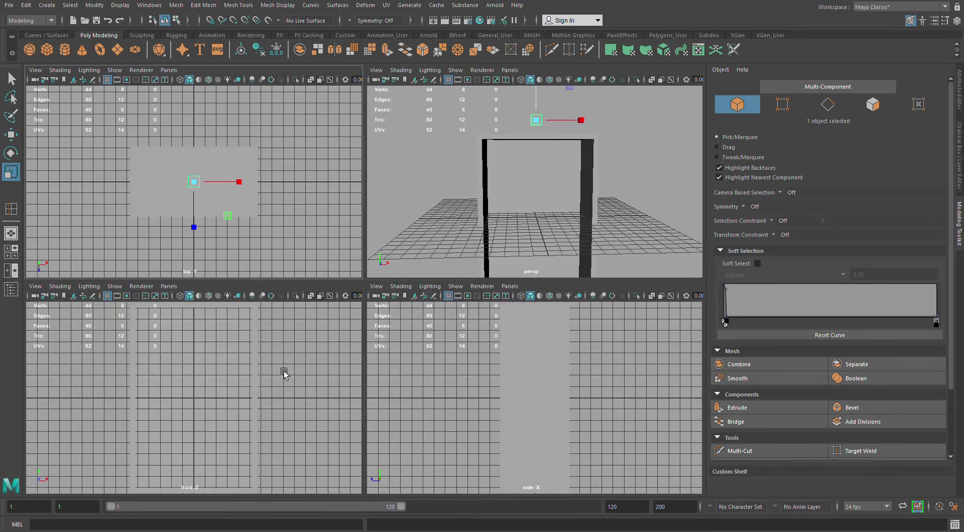
pyautogui.scroll(-3, 261, 376)
pyautogui.scroll(4, 216, 359)
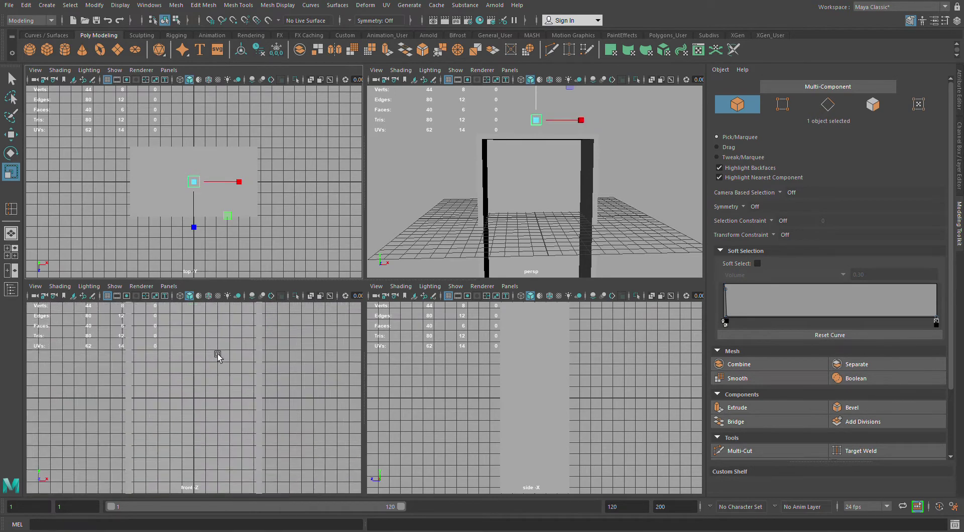
pyautogui.keyDown('alt'); pyautogui.moveTo(286, 359); pyautogui.dragTo(305, 427, button='middle'); pyautogui.keyUp('alt')
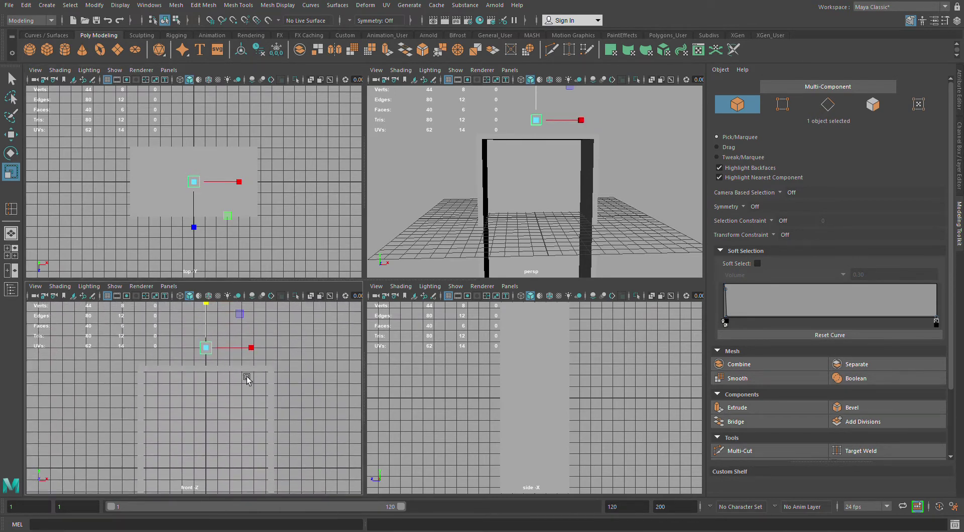
pyautogui.press('space')
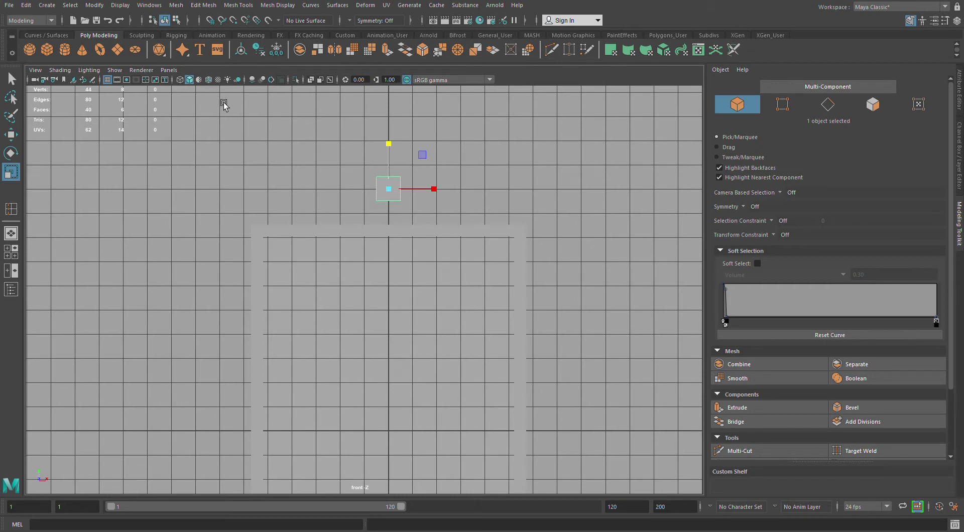
# Undo the accidental extra cube, hide the viewport grid, and reselect the small cube.
pyautogui.press('g')
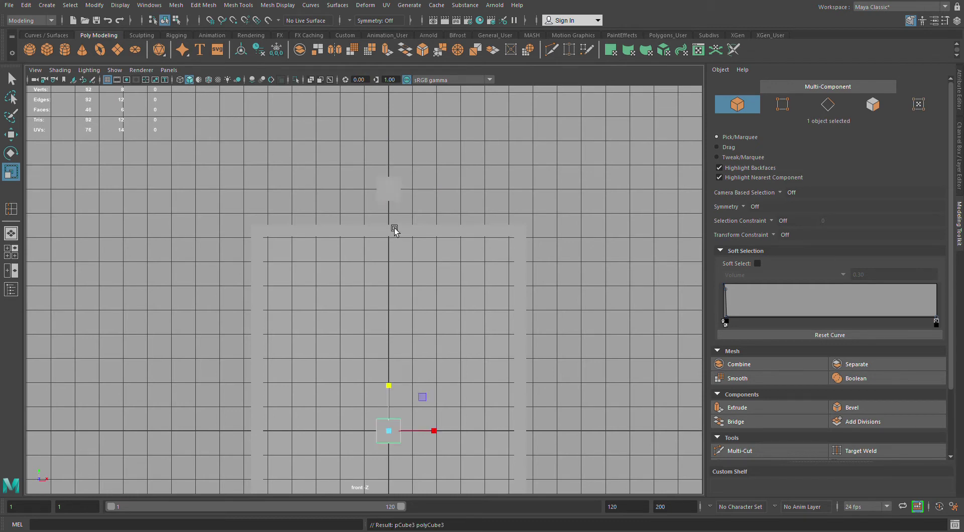
pyautogui.hotkey('ctrl', 'z')
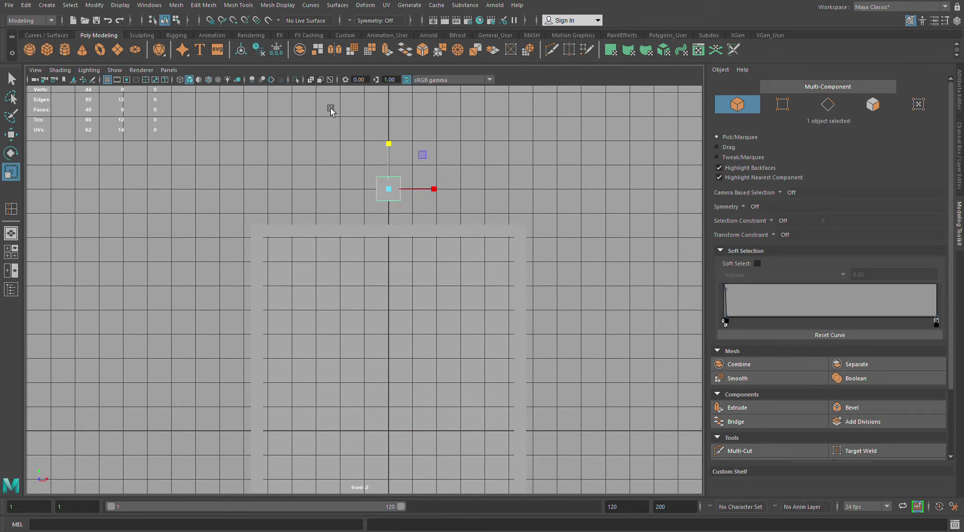
pyautogui.click(107, 79)
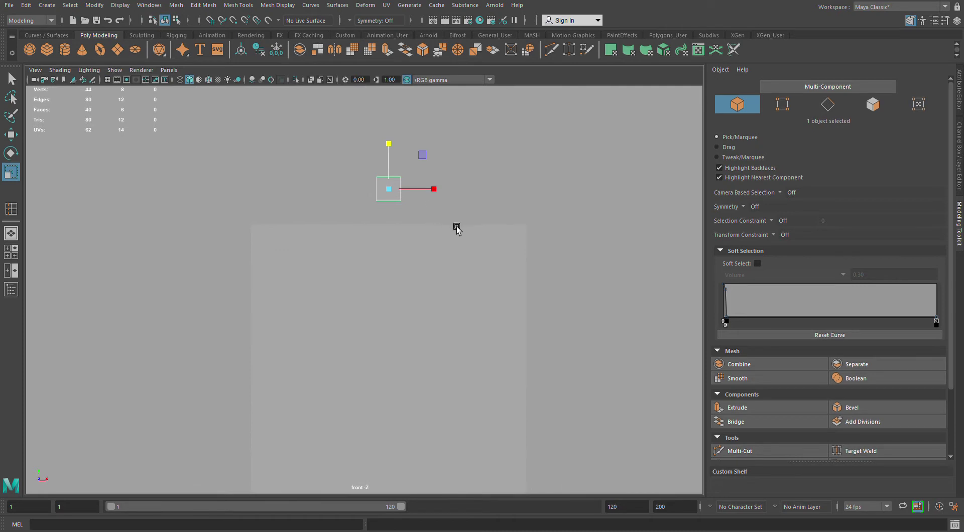
pyautogui.click(420, 200)
pyautogui.click(399, 193)
# With point snapping, snap the cube's bottom vertices down onto the frame top.
pyautogui.press('F11')
pyautogui.press('F10')
pyautogui.press('F9')
pyautogui.moveTo(437, 211)
pyautogui.mouseDown()
pyautogui.moveTo(346, 201)
pyautogui.moveTo(353, 202)
pyautogui.mouseUp()
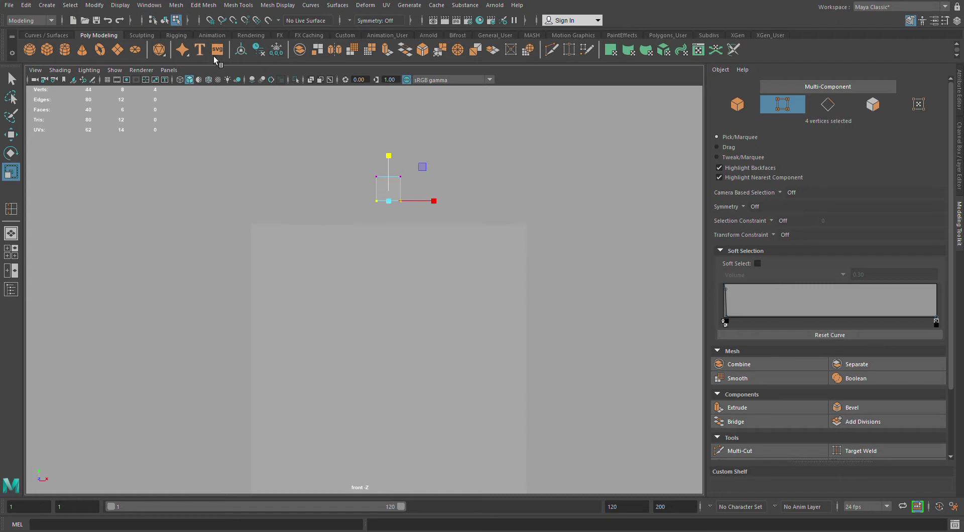
pyautogui.press('w')
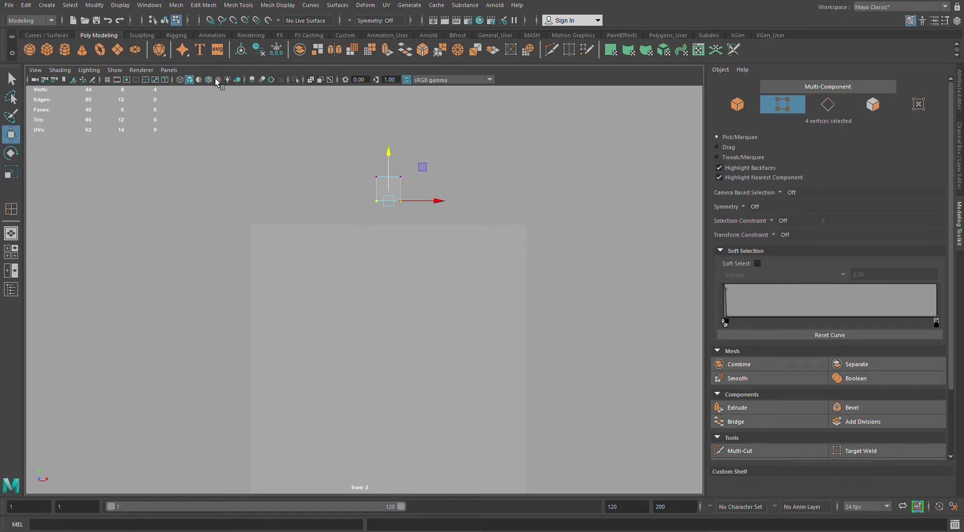
pyautogui.click(233, 20)
pyautogui.moveTo(392, 161); pyautogui.dragTo(290, 229)
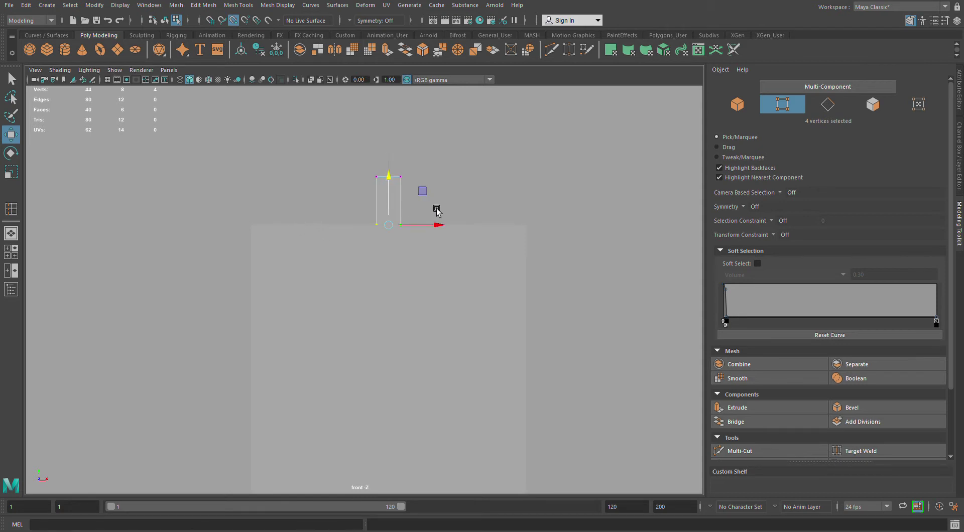
# Stretch the cube's right and left sides out to the frame's corners.
pyautogui.moveTo(420, 184); pyautogui.dragTo(366, 151)
pyautogui.moveTo(446, 238); pyautogui.dragTo(401, 156)
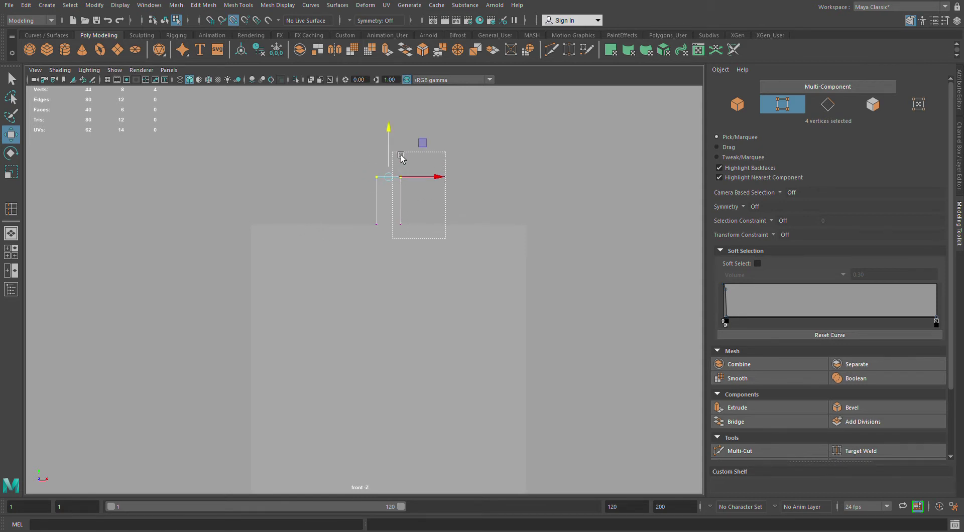
pyautogui.moveTo(456, 204); pyautogui.dragTo(530, 225)
pyautogui.moveTo(417, 232); pyautogui.dragTo(362, 151)
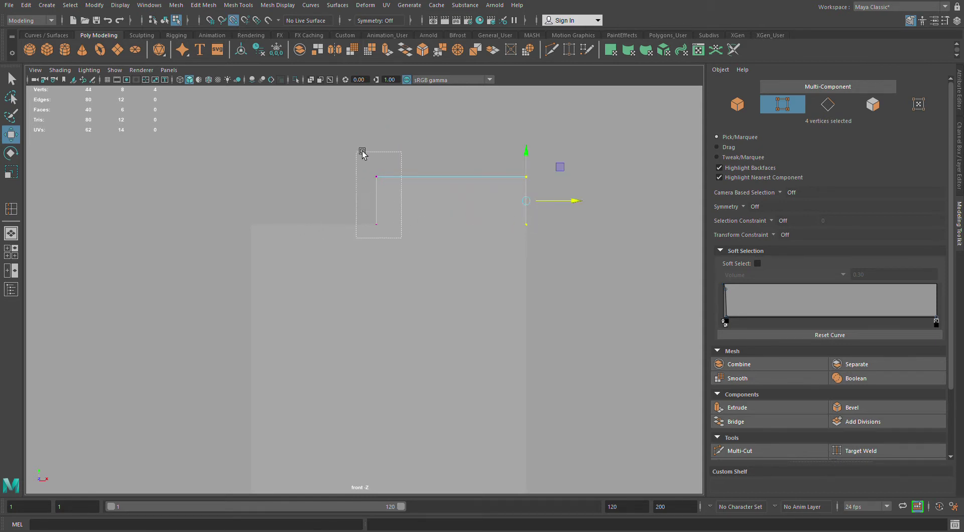
pyautogui.moveTo(424, 200); pyautogui.dragTo(254, 221)
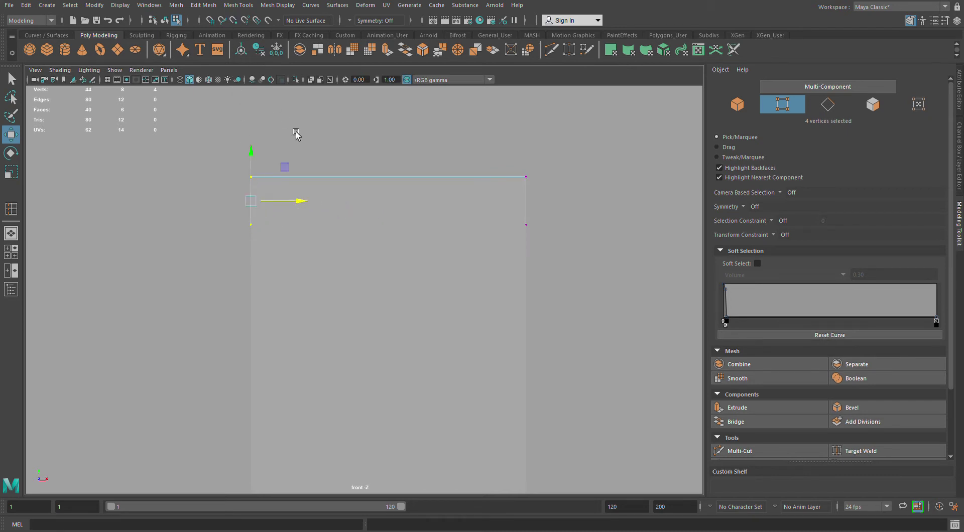
# Lower the top vertices to thin the slab and re-snap its bottom onto the frame top.
pyautogui.moveTo(556, 191); pyautogui.dragTo(242, 125)
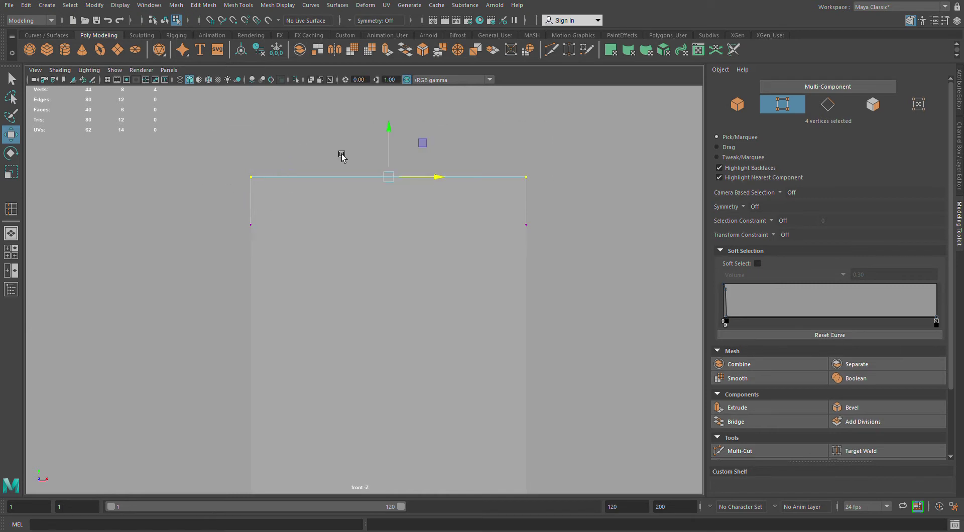
pyautogui.moveTo(397, 145); pyautogui.dragTo(422, 178)
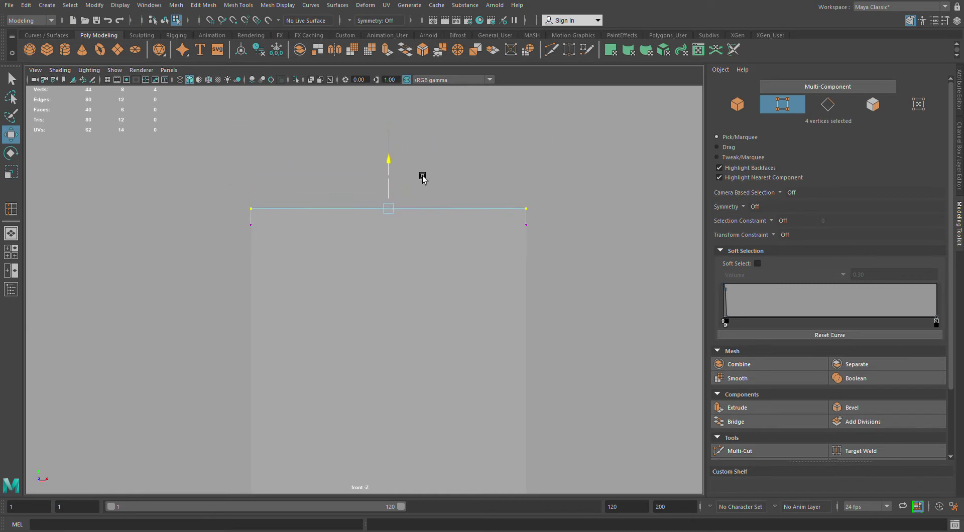
pyautogui.moveTo(562, 265); pyautogui.dragTo(236, 224)
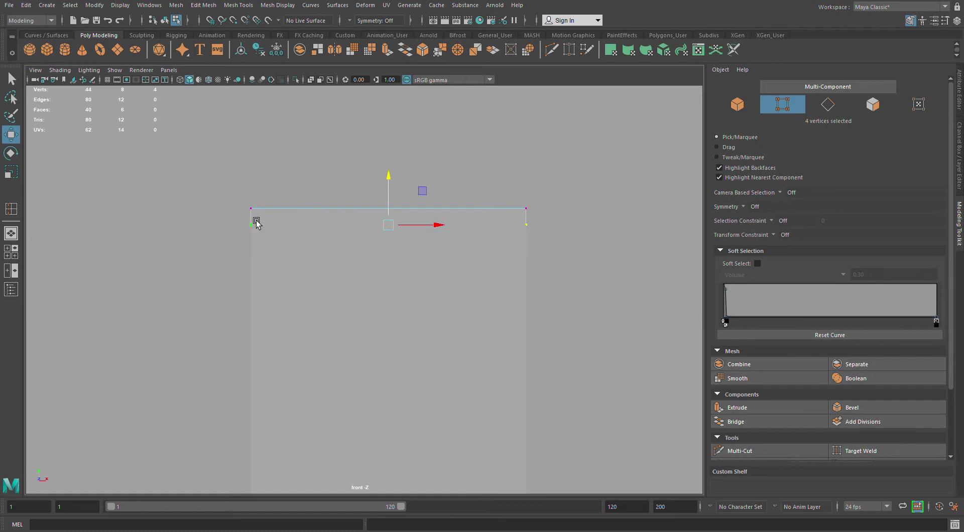
pyautogui.click(233, 20)
pyautogui.moveTo(398, 176); pyautogui.dragTo(263, 229)
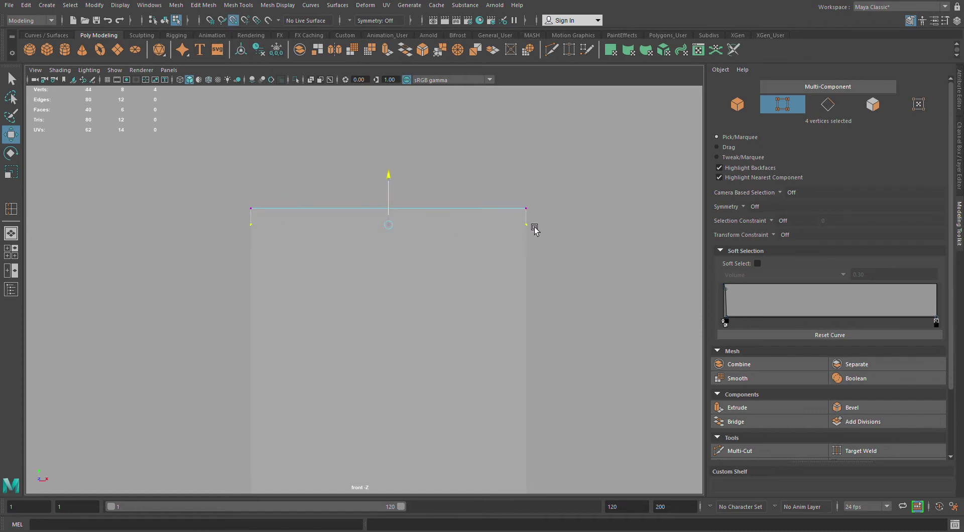
pyautogui.moveTo(534, 229); pyautogui.dragTo(535, 229)
pyautogui.click(241, 23)
pyautogui.press('F8')
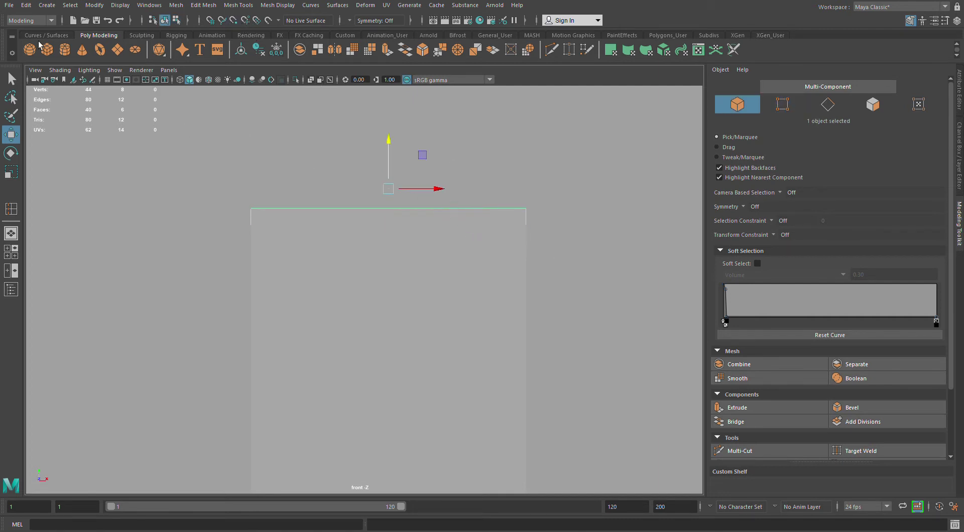
# Center the slab's pivot and turn on Wireframe on Shaded.
pyautogui.click(45, 6)
pyautogui.click(116, 81)
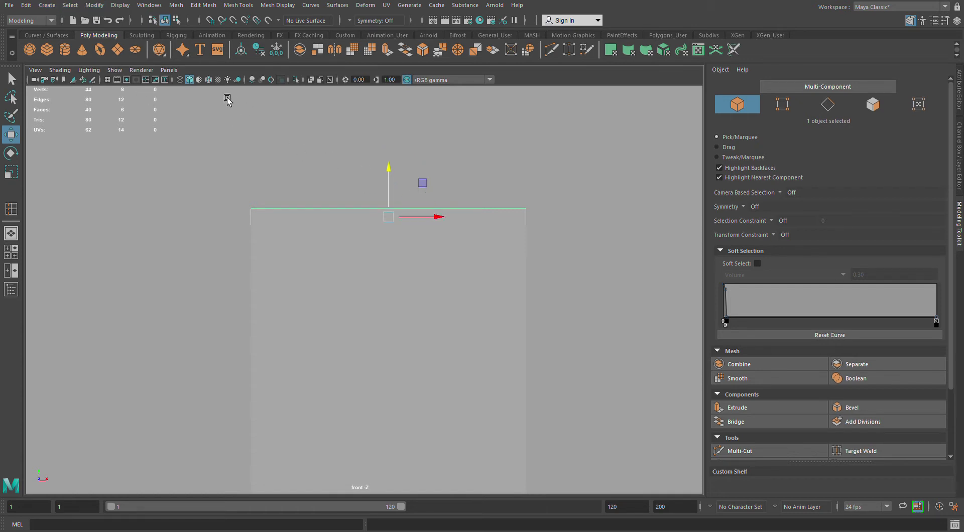
pyautogui.click(209, 79)
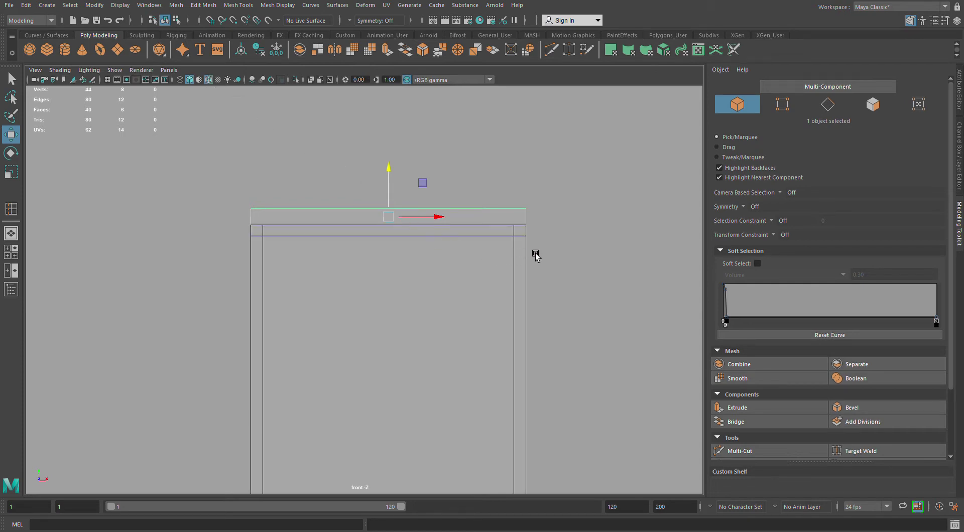
# In perspective view, pull the slab's side faces out to the block's right and left edges.
pyautogui.press('space')
pyautogui.press('space')
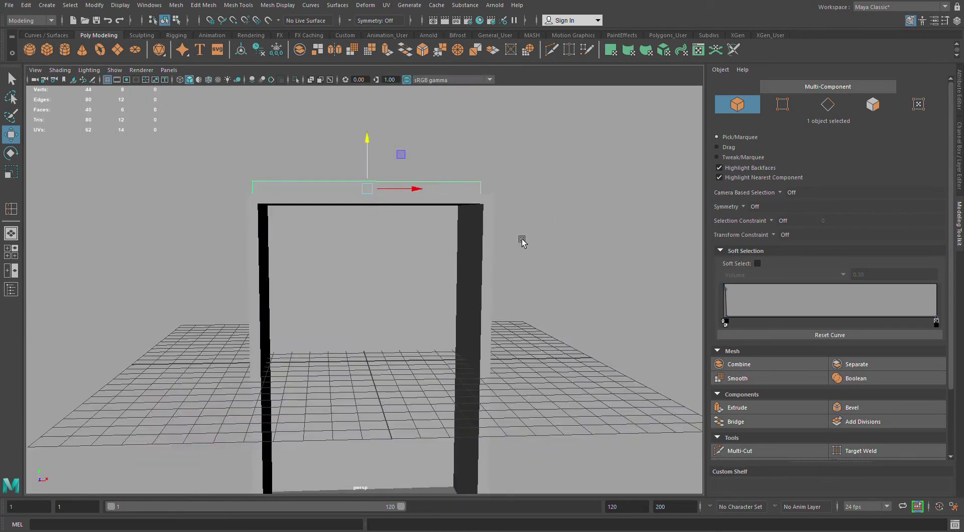
pyautogui.moveTo(518, 239)
pyautogui.keyDown('alt'); pyautogui.mouseDown()
pyautogui.moveTo(370, 270)
pyautogui.moveTo(377, 263)
pyautogui.moveTo(362, 263)
pyautogui.moveTo(359, 251)
pyautogui.mouseUp(); pyautogui.keyUp('alt')
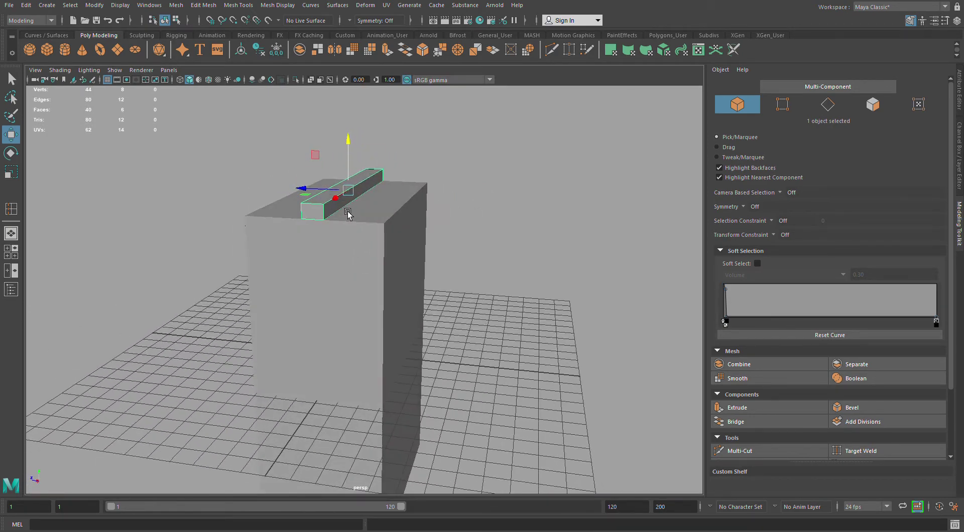
pyautogui.press('F11')
pyautogui.click(339, 212)
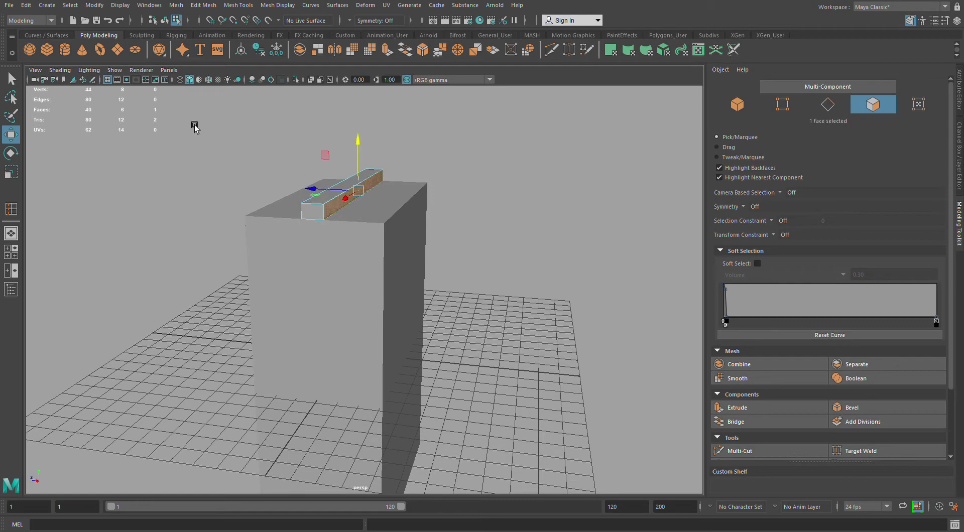
pyautogui.moveTo(326, 197); pyautogui.dragTo(402, 217)
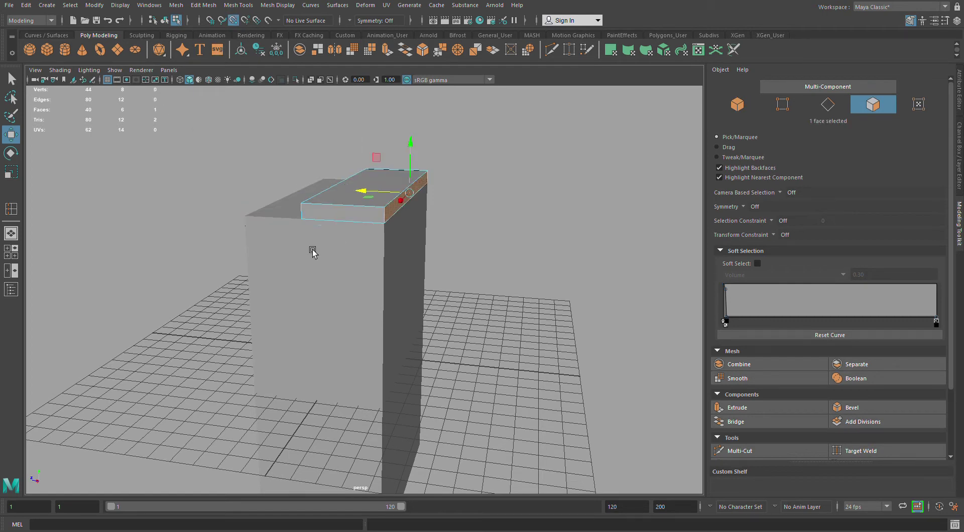
pyautogui.moveTo(314, 253)
pyautogui.keyDown('alt'); pyautogui.mouseDown()
pyautogui.moveTo(357, 282)
pyautogui.moveTo(362, 244)
pyautogui.mouseUp(); pyautogui.keyUp('alt')
pyautogui.moveTo(339, 205); pyautogui.dragTo(284, 206)
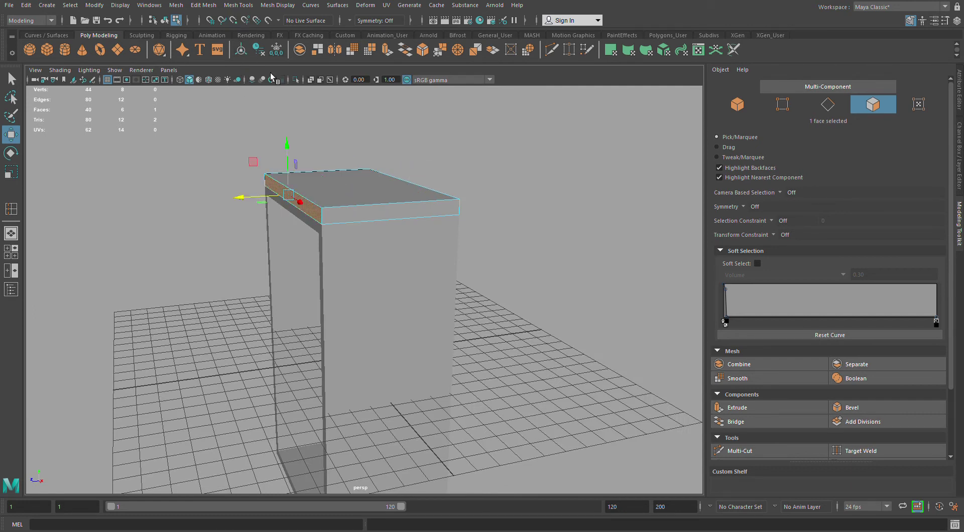
pyautogui.press('F8')
# Scale the tabletop slab wider so it overhangs the frame on all sides.
pyautogui.press('e')
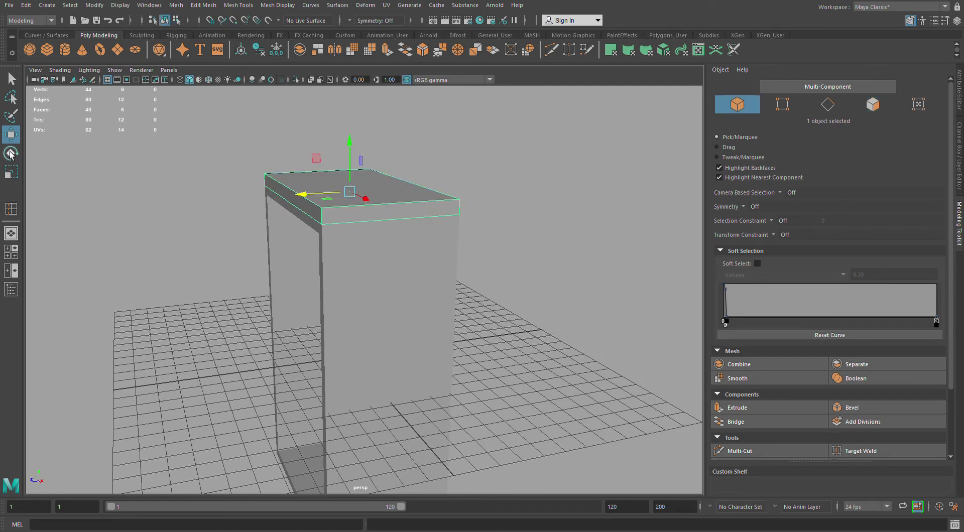
pyautogui.press('r')
pyautogui.moveTo(313, 239)
pyautogui.keyDown('alt'); pyautogui.mouseDown()
pyautogui.moveTo(356, 268)
pyautogui.moveTo(375, 266)
pyautogui.mouseUp(); pyautogui.keyUp('alt')
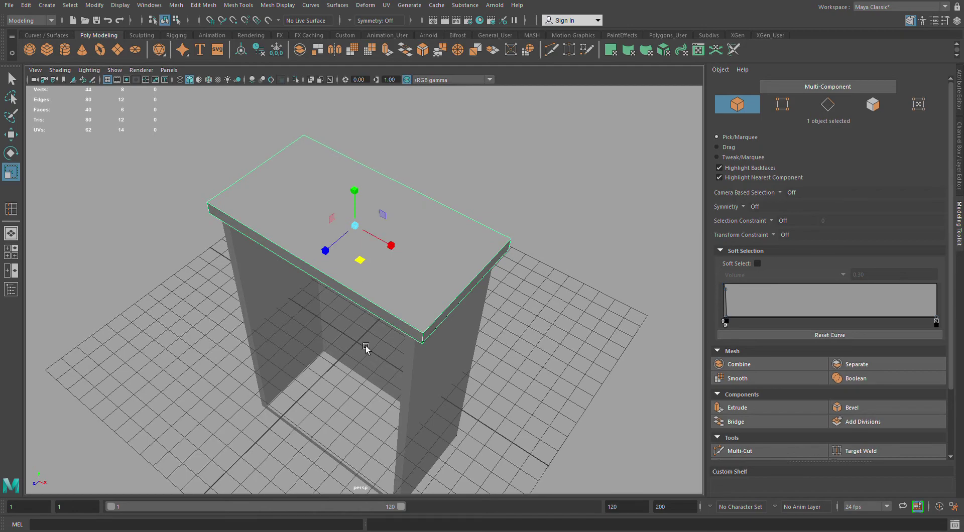
# Raise the slab's top face slightly to thicken the tabletop.
pyautogui.moveTo(366, 349)
pyautogui.keyDown('alt'); pyautogui.mouseDown()
pyautogui.moveTo(490, 286)
pyautogui.moveTo(342, 300)
pyautogui.moveTo(282, 286)
pyautogui.moveTo(182, 300)
pyautogui.moveTo(392, 319)
pyautogui.moveTo(407, 303)
pyautogui.moveTo(331, 331)
pyautogui.moveTo(358, 230)
pyautogui.mouseUp(); pyautogui.keyUp('alt')
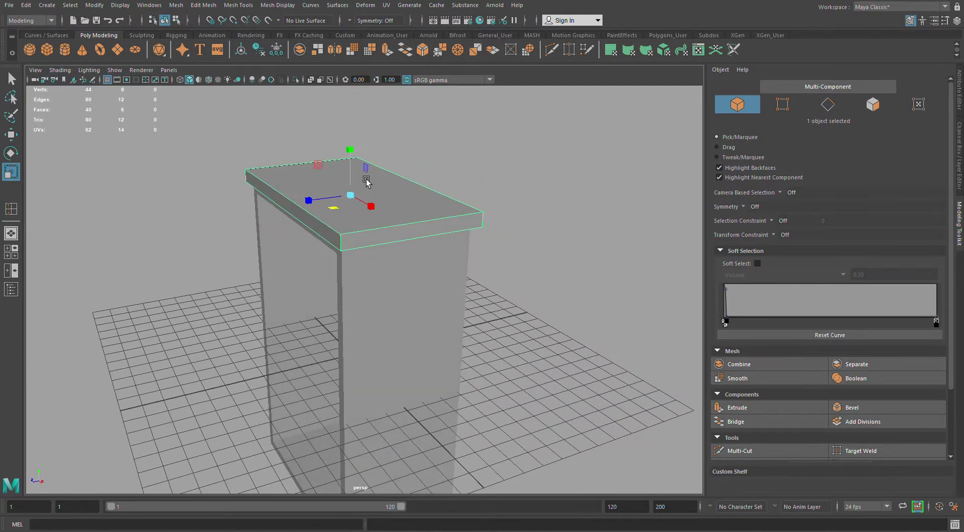
pyautogui.click(353, 196)
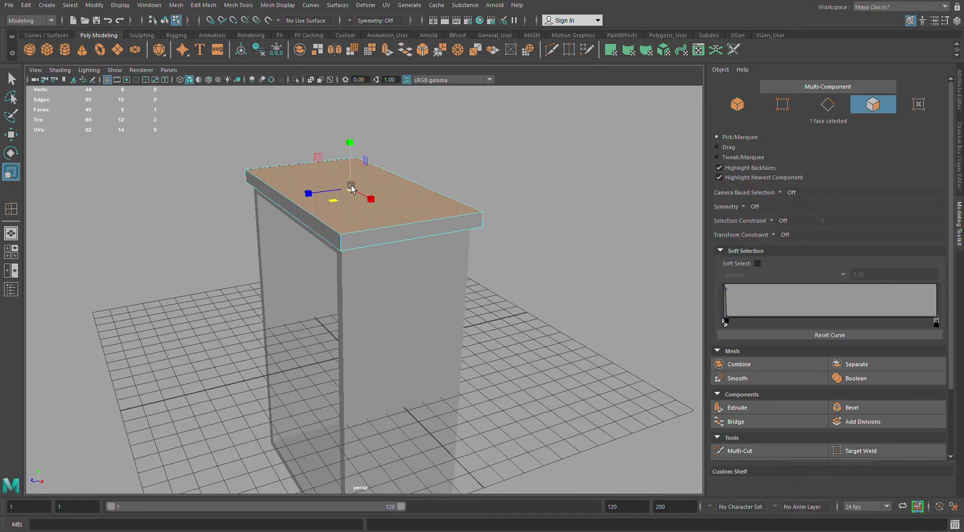
pyautogui.press('w')
pyautogui.moveTo(352, 148)
pyautogui.mouseDown()
pyautogui.moveTo(360, 150)
pyautogui.moveTo(286, 252)
pyautogui.moveTo(258, 254)
pyautogui.moveTo(296, 265)
pyautogui.moveTo(496, 265)
pyautogui.mouseUp()
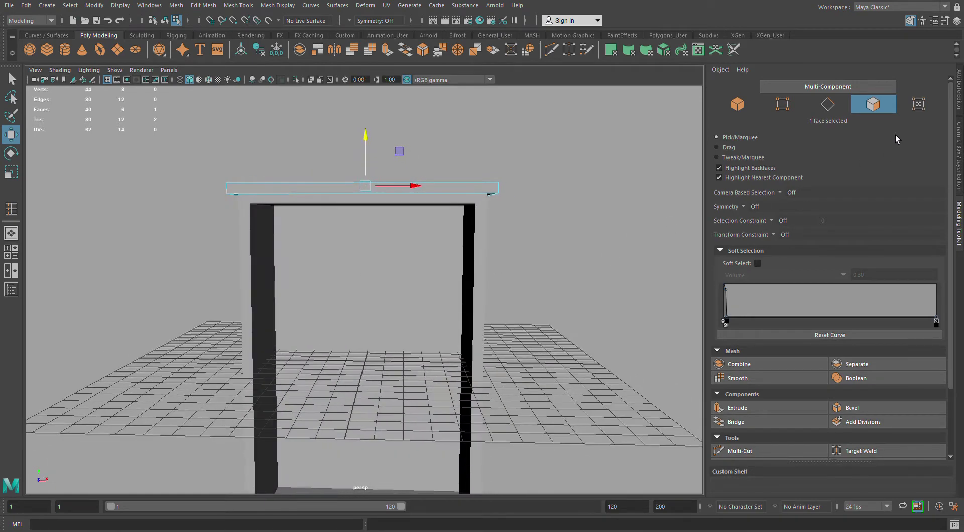
pyautogui.click(615, 235)
pyautogui.keyDown('alt'); pyautogui.moveTo(592, 245); pyautogui.dragTo(463, 268); pyautogui.keyUp('alt')
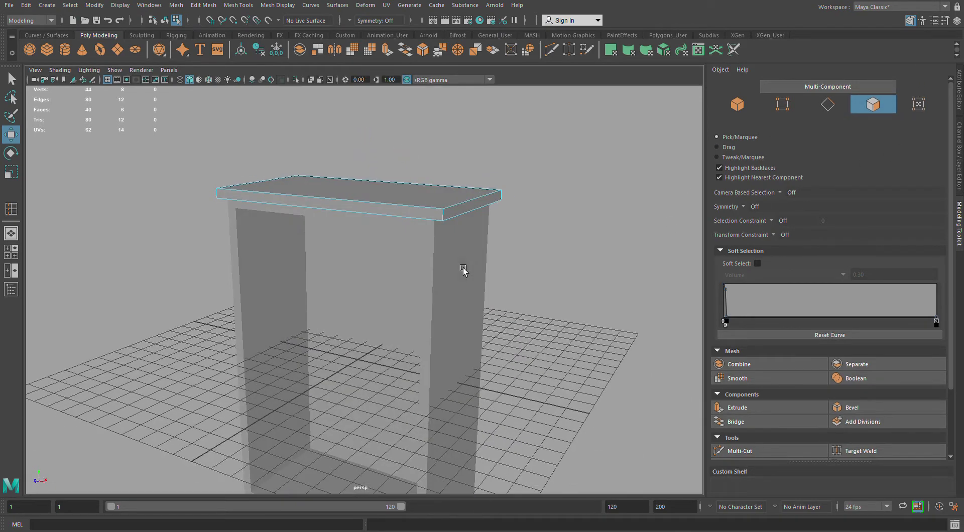
pyautogui.press('F8')
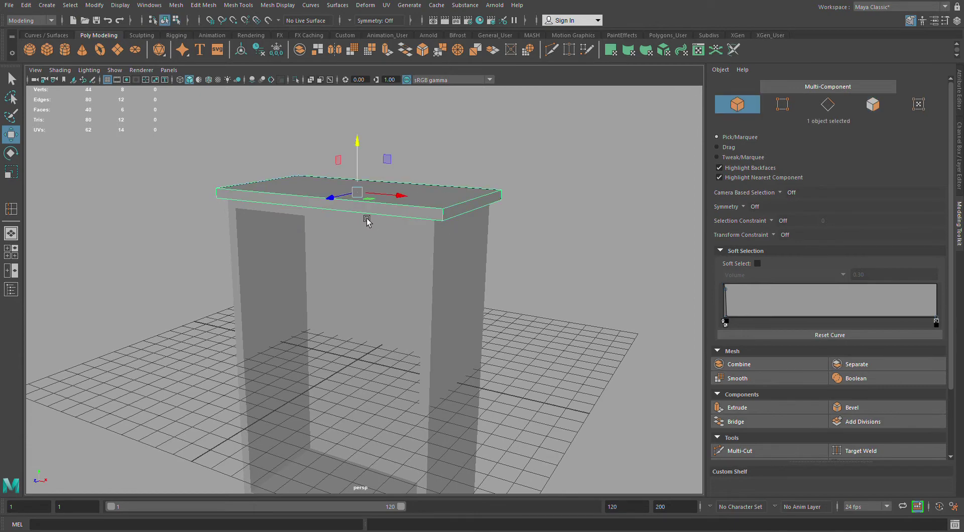
pyautogui.moveTo(168, 214)
pyautogui.keyDown('alt'); pyautogui.mouseDown()
pyautogui.moveTo(233, 230)
pyautogui.moveTo(190, 209)
pyautogui.moveTo(196, 178)
pyautogui.mouseUp(); pyautogui.keyUp('alt')
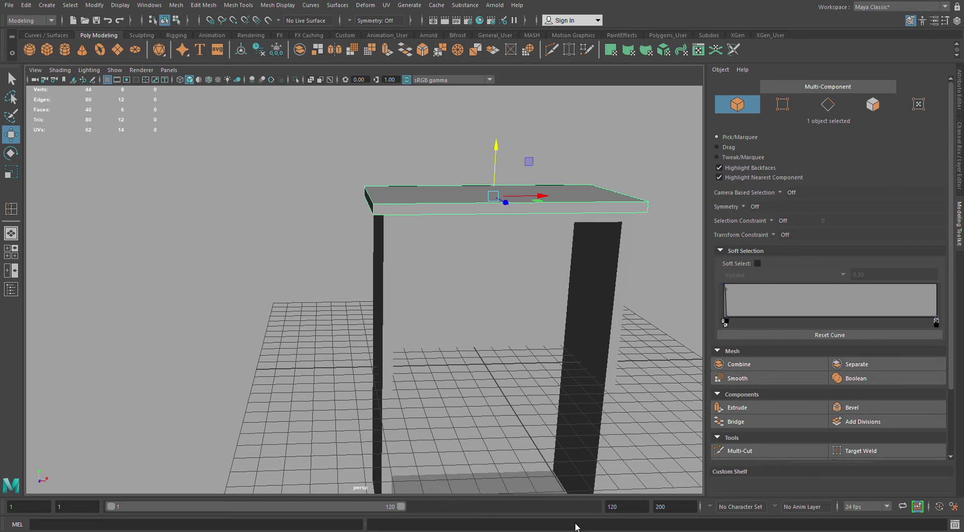
pyautogui.keyDown('alt'); pyautogui.moveTo(484, 314); pyautogui.dragTo(405, 325); pyautogui.keyUp('alt')
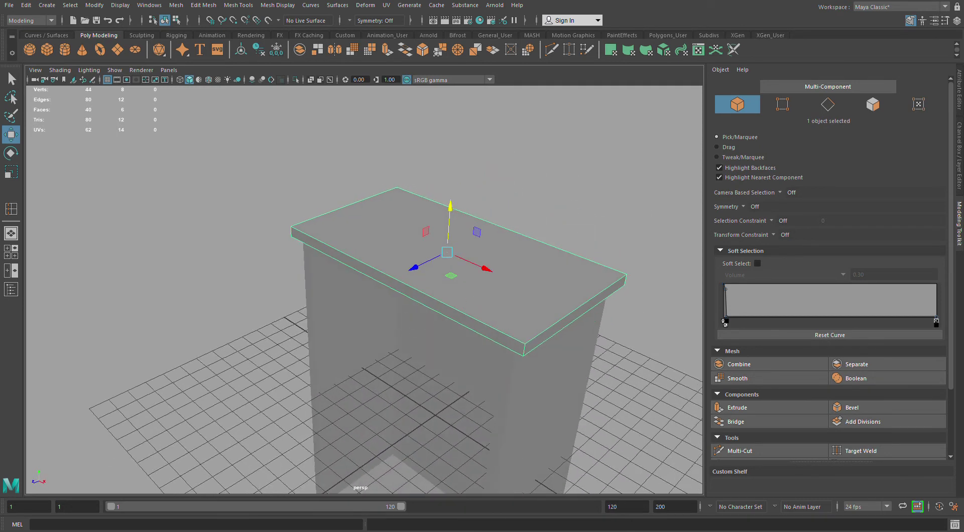
# Duplicate the tabletop slab and slide the copy along X until it butts against the original.
pyautogui.hotkey('ctrl', 'd')
pyautogui.moveTo(490, 270); pyautogui.dragTo(293, 183)
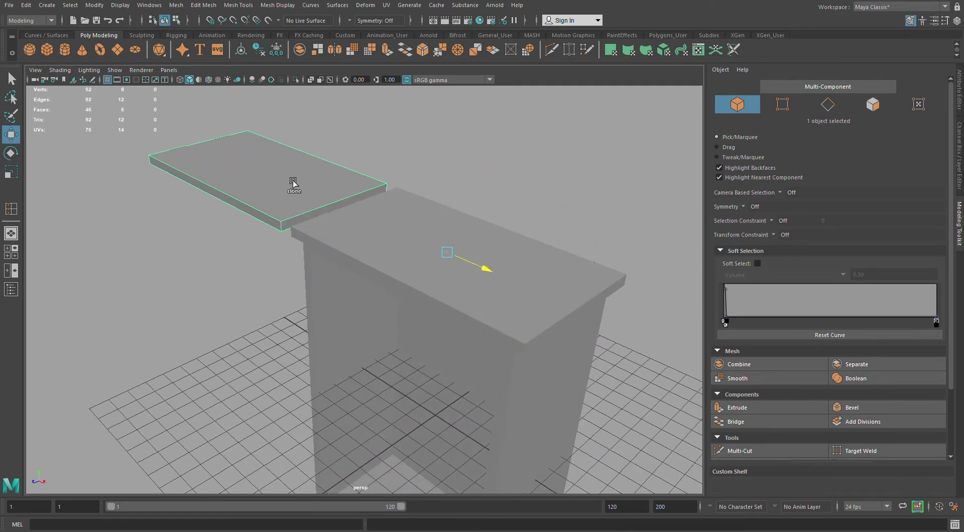
pyautogui.moveTo(267, 268)
pyautogui.keyDown('alt'); pyautogui.mouseDown()
pyautogui.moveTo(334, 276)
pyautogui.moveTo(314, 248)
pyautogui.mouseUp(); pyautogui.keyUp('alt')
pyautogui.moveTo(279, 210)
pyautogui.mouseDown()
pyautogui.moveTo(293, 215)
pyautogui.moveTo(202, 243)
pyautogui.moveTo(312, 271)
pyautogui.moveTo(300, 299)
pyautogui.moveTo(287, 276)
pyautogui.moveTo(323, 269)
pyautogui.moveTo(331, 281)
pyautogui.moveTo(265, 289)
pyautogui.mouseUp()
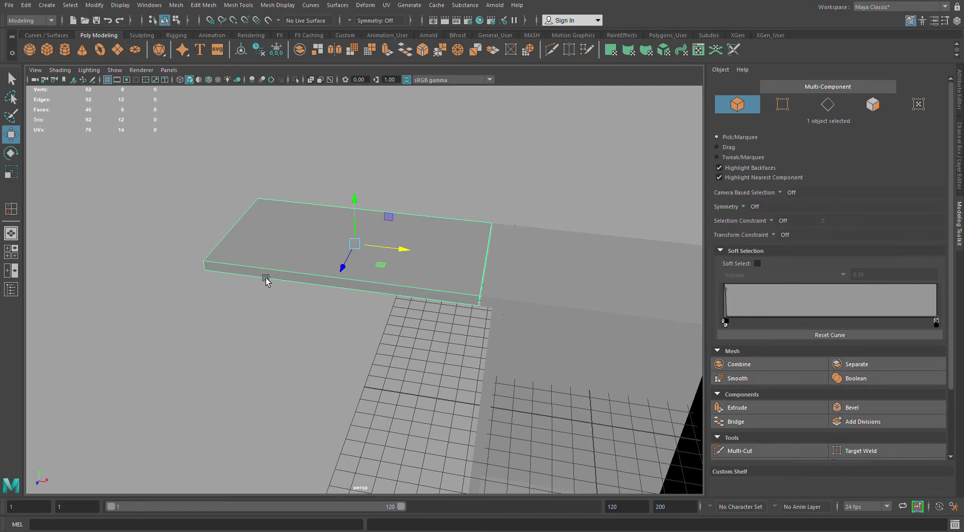
pyautogui.moveTo(266, 280)
pyautogui.keyDown('alt'); pyautogui.mouseDown()
pyautogui.moveTo(243, 280)
pyautogui.moveTo(306, 275)
pyautogui.moveTo(252, 271)
pyautogui.moveTo(216, 194)
pyautogui.mouseUp(); pyautogui.keyUp('alt')
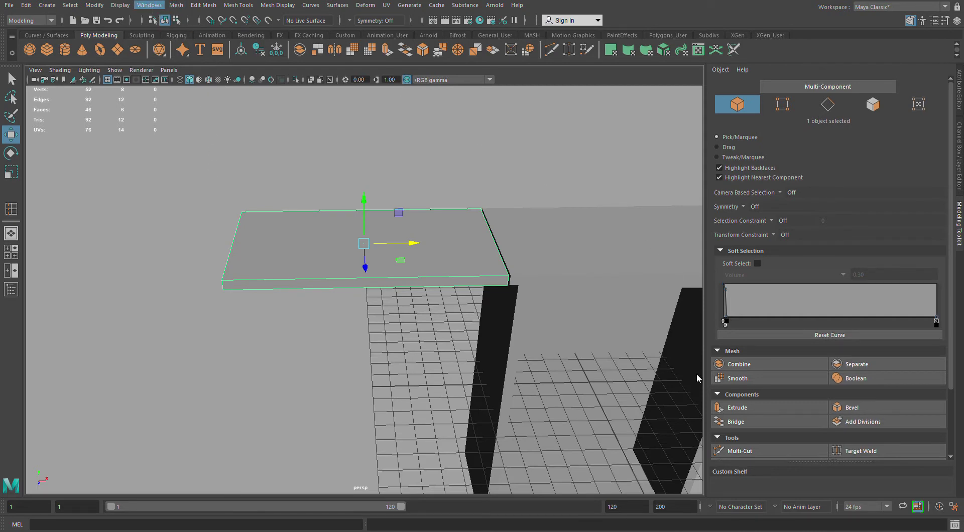
# Multi-Cut a diagonal edge across the duplicated slab's top face, from its outer corner to the far edge.
pyautogui.click(737, 452)
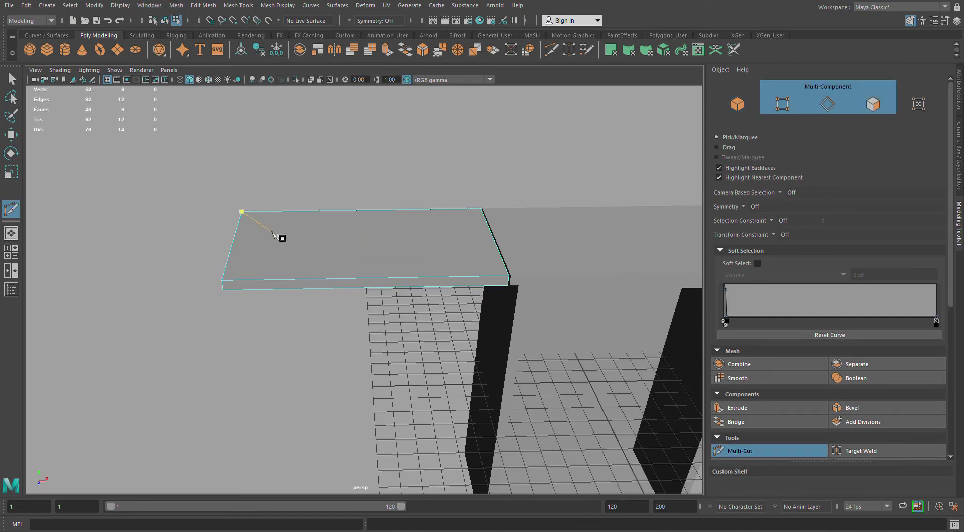
pyautogui.click(248, 216)
pyautogui.moveTo(293, 291)
pyautogui.keyDown('alt'); pyautogui.mouseDown()
pyautogui.moveTo(350, 284)
pyautogui.moveTo(272, 232)
pyautogui.mouseUp(); pyautogui.keyUp('alt')
pyautogui.click(261, 219)
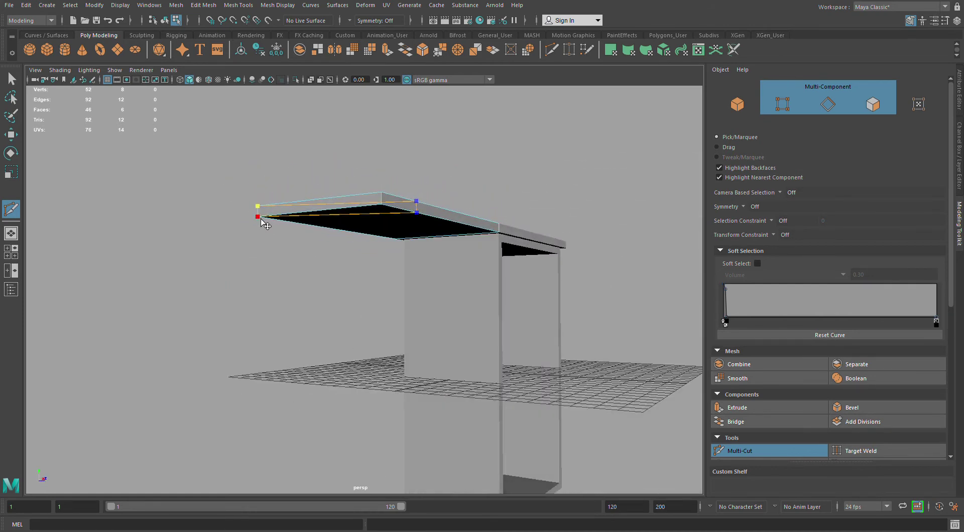
pyautogui.press('Return')
pyautogui.click(12, 139)
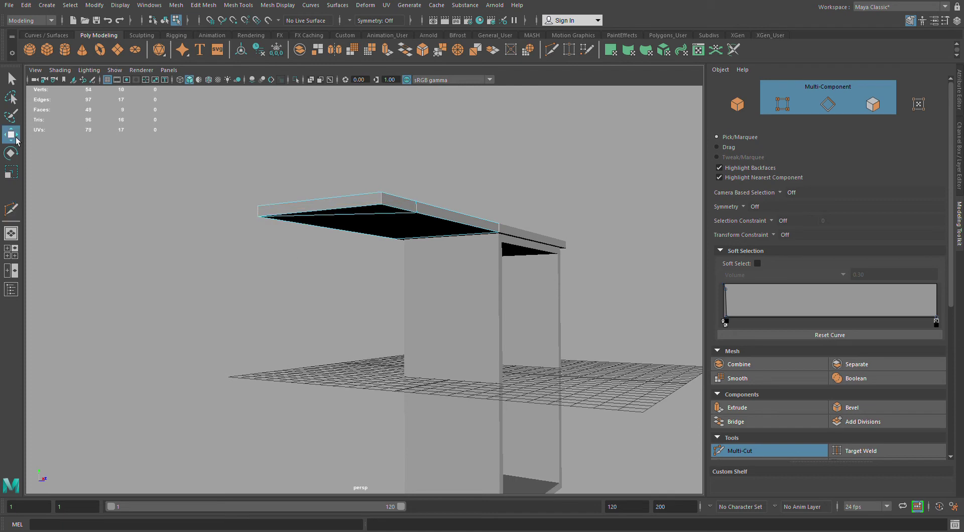
pyautogui.moveTo(352, 236)
pyautogui.keyDown('alt'); pyautogui.mouseDown()
pyautogui.moveTo(370, 265)
pyautogui.moveTo(312, 274)
pyautogui.mouseUp(); pyautogui.keyUp('alt')
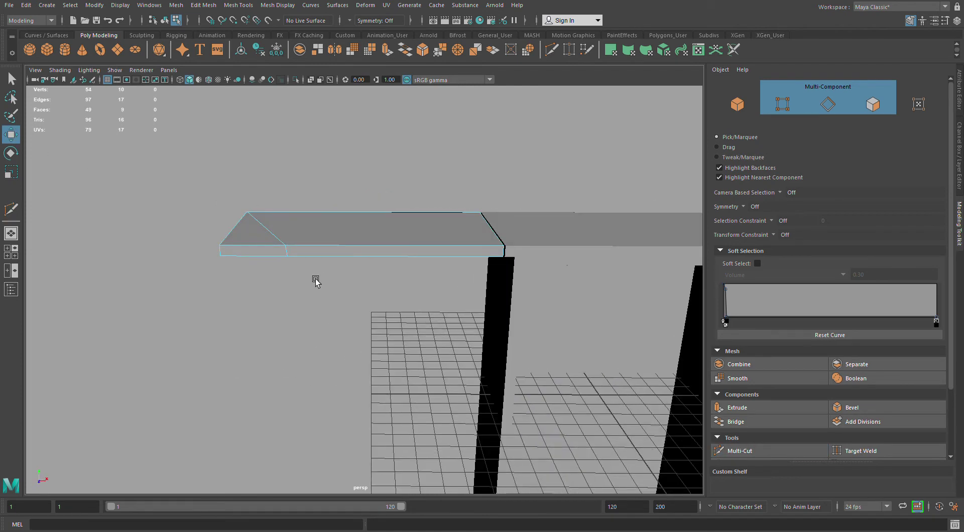
# Select the duplicated slab's outer corner vertices, top and bottom.
pyautogui.click(302, 258)
pyautogui.click(293, 259)
pyautogui.press('v')
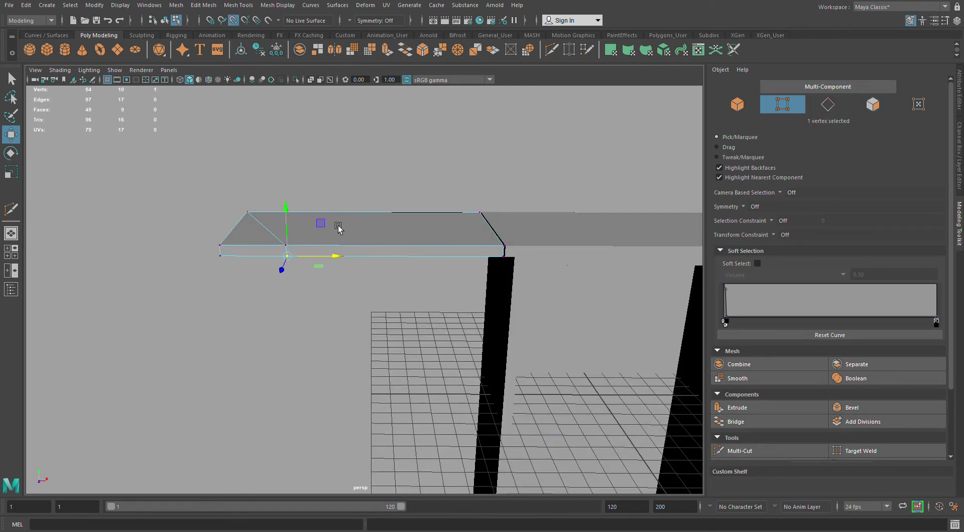
pyautogui.moveTo(315, 316)
pyautogui.keyDown('alt'); pyautogui.mouseDown()
pyautogui.moveTo(312, 261)
pyautogui.moveTo(313, 296)
pyautogui.moveTo(323, 297)
pyautogui.moveTo(285, 352)
pyautogui.mouseUp(); pyautogui.keyUp('alt')
pyautogui.moveTo(263, 319)
pyautogui.keyDown('alt'); pyautogui.mouseDown()
pyautogui.moveTo(287, 318)
pyautogui.moveTo(284, 367)
pyautogui.mouseUp(); pyautogui.keyUp('alt')
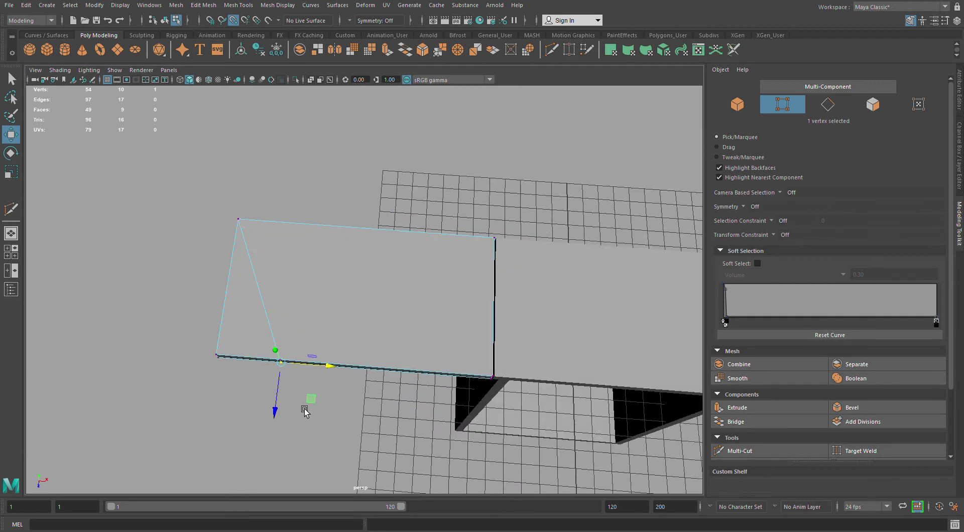
pyautogui.keyDown('shift'); pyautogui.click(281, 350); pyautogui.keyUp('shift')
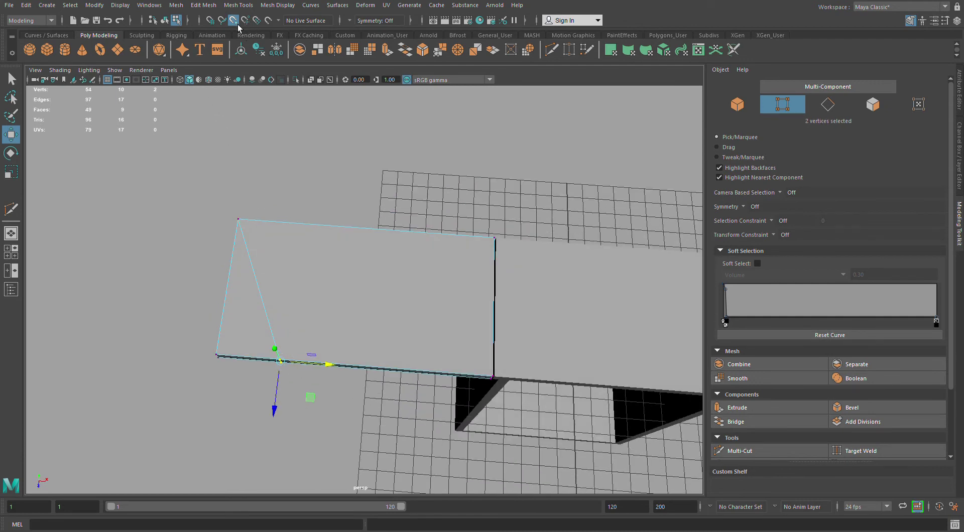
pyautogui.keyDown('alt'); pyautogui.moveTo(254, 128); pyautogui.dragTo(266, 211); pyautogui.keyUp('alt')
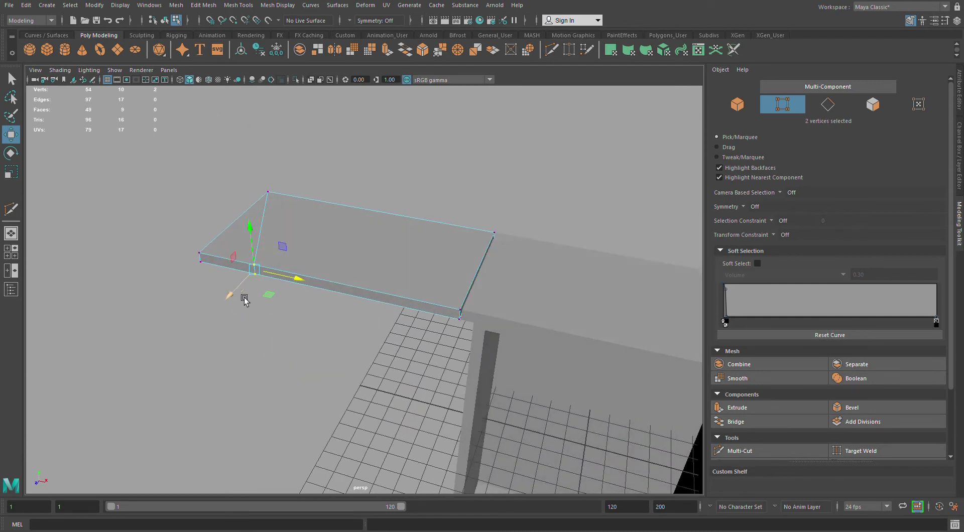
pyautogui.moveTo(244, 300)
pyautogui.keyDown('alt'); pyautogui.mouseDown()
pyautogui.moveTo(236, 329)
pyautogui.moveTo(254, 275)
pyautogui.moveTo(200, 206)
pyautogui.moveTo(220, 227)
pyautogui.moveTo(127, 268)
pyautogui.moveTo(218, 296)
pyautogui.moveTo(228, 316)
pyautogui.moveTo(243, 297)
pyautogui.mouseUp(); pyautogui.keyUp('alt')
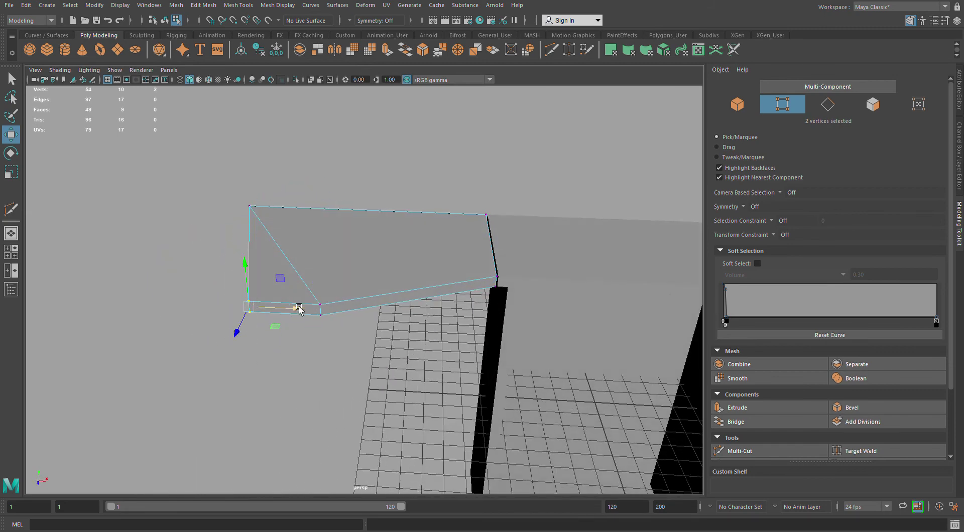
# Move the six outer-end vertices along X, partly with vertex snapping, to angle the slab end.
pyautogui.click(237, 22)
pyautogui.moveTo(299, 309)
pyautogui.mouseDown()
pyautogui.moveTo(303, 349)
pyautogui.moveTo(238, 96)
pyautogui.mouseUp()
pyautogui.click(238, 23)
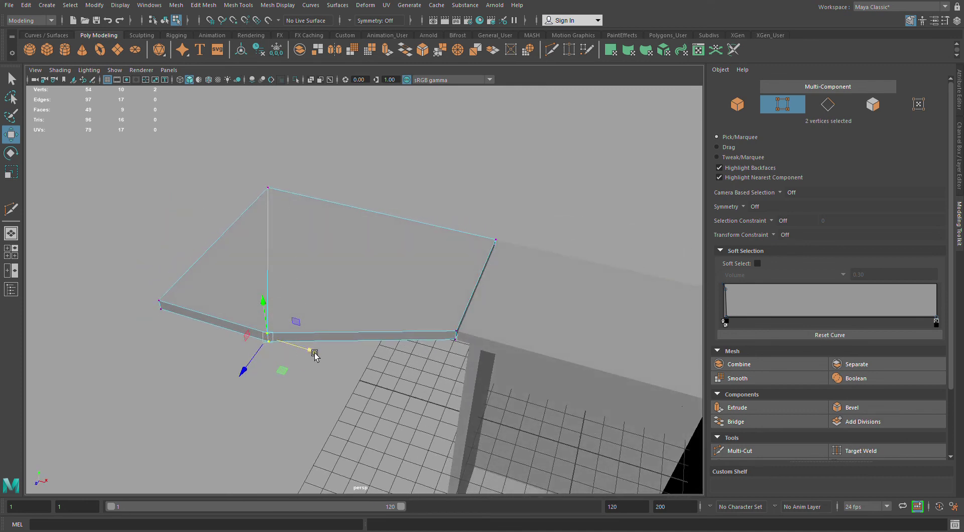
pyautogui.moveTo(315, 355)
pyautogui.mouseDown()
pyautogui.moveTo(262, 340)
pyautogui.moveTo(194, 403)
pyautogui.moveTo(221, 291)
pyautogui.moveTo(154, 201)
pyautogui.mouseUp()
pyautogui.moveTo(160, 256)
pyautogui.mouseDown()
pyautogui.moveTo(121, 261)
pyautogui.moveTo(252, 326)
pyautogui.mouseUp()
pyautogui.keyDown('shift'); pyautogui.moveTo(301, 366); pyautogui.dragTo(221, 204); pyautogui.keyUp('shift')
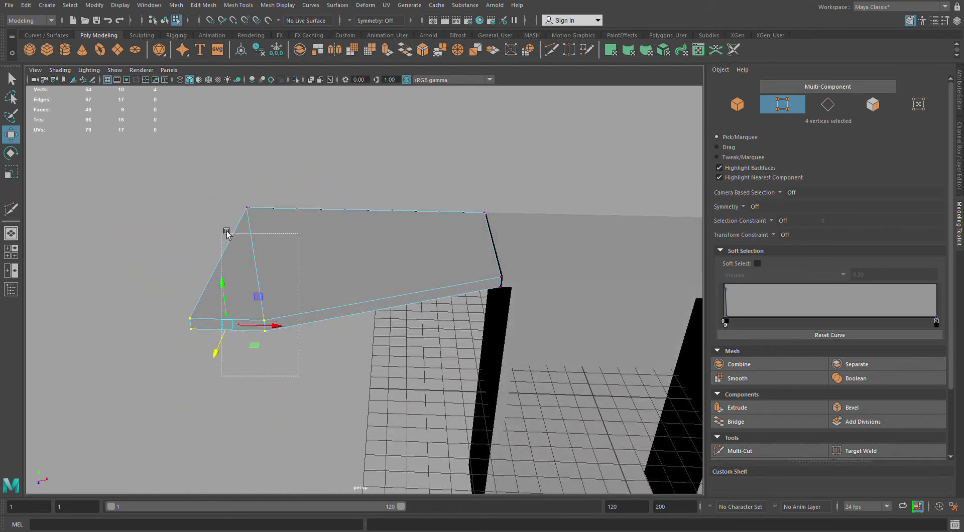
pyautogui.moveTo(289, 262)
pyautogui.mouseDown()
pyautogui.moveTo(322, 271)
pyautogui.moveTo(327, 362)
pyautogui.moveTo(340, 326)
pyautogui.moveTo(280, 353)
pyautogui.moveTo(338, 342)
pyautogui.moveTo(301, 280)
pyautogui.moveTo(350, 289)
pyautogui.moveTo(301, 273)
pyautogui.moveTo(395, 260)
pyautogui.mouseUp()
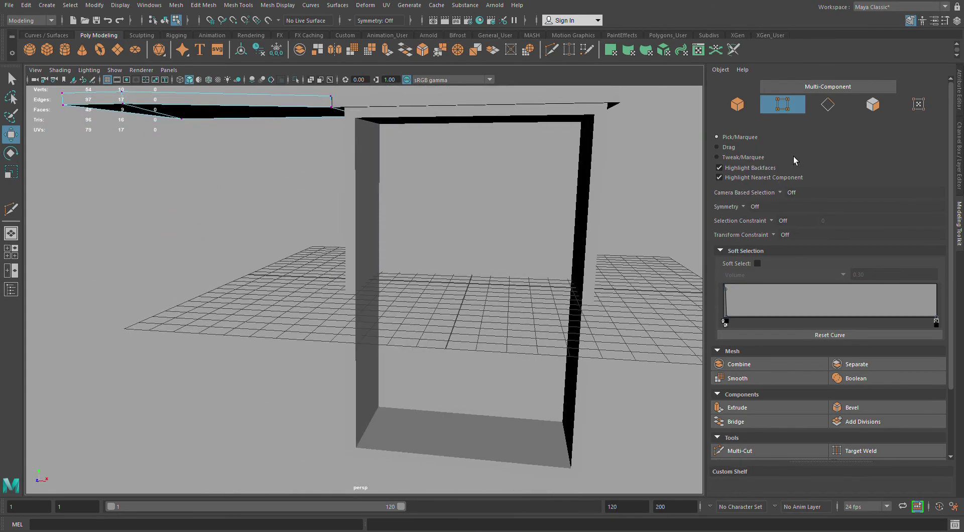